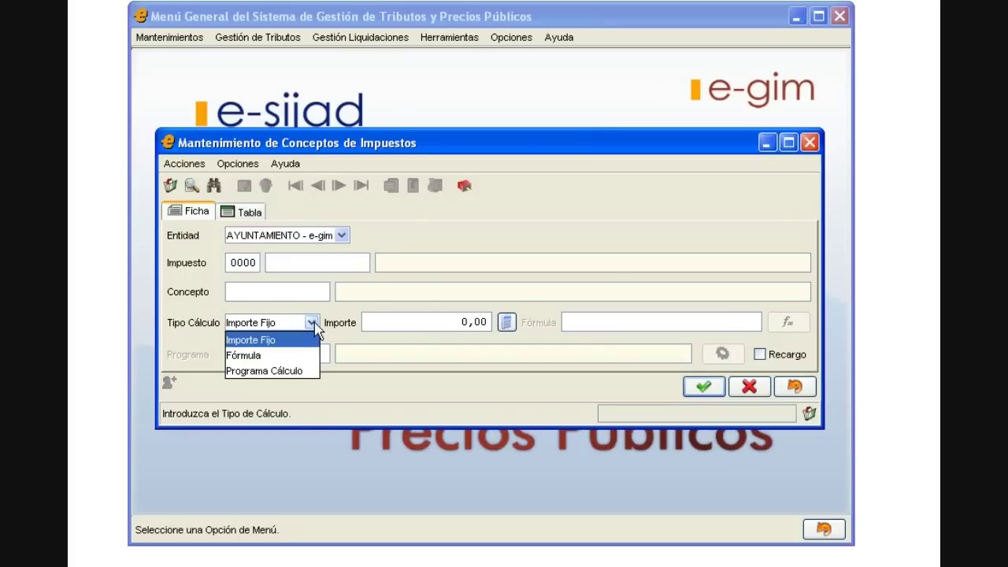
Step: Look up the 2009 MERCADILLO tax concept and check its formula, metros * 50
{"action": "left_click", "coordinate": [314, 324]}
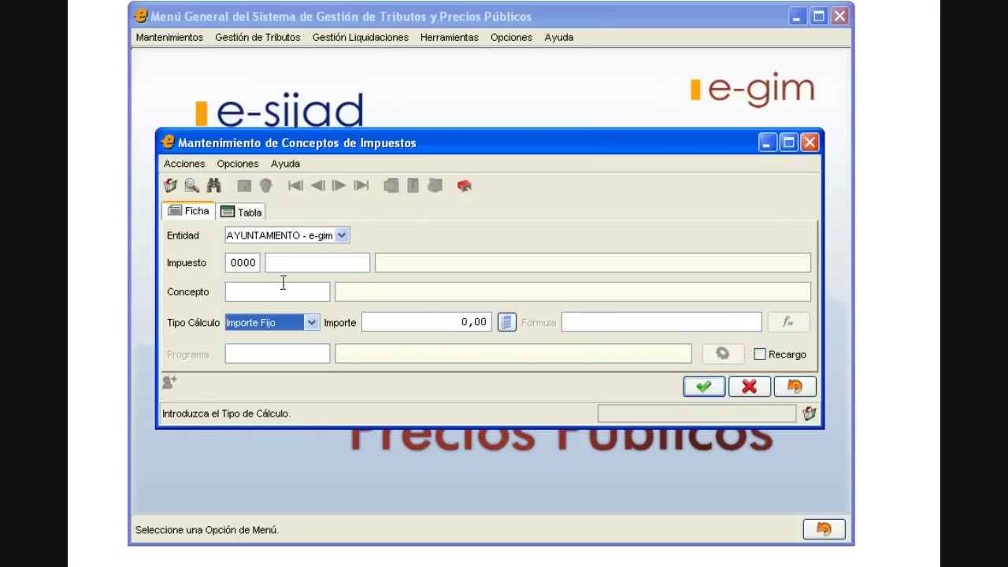
{"action": "left_click", "coordinate": [192, 185]}
{"action": "type", "text": "2009"}
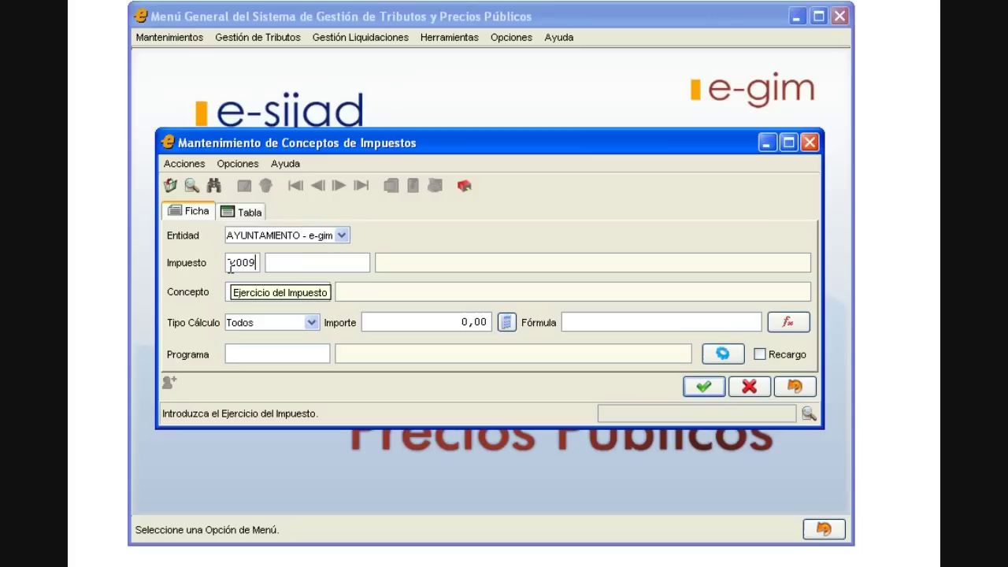
{"action": "key", "text": "Tab"}
{"action": "type", "text": "MERCADILLO"}
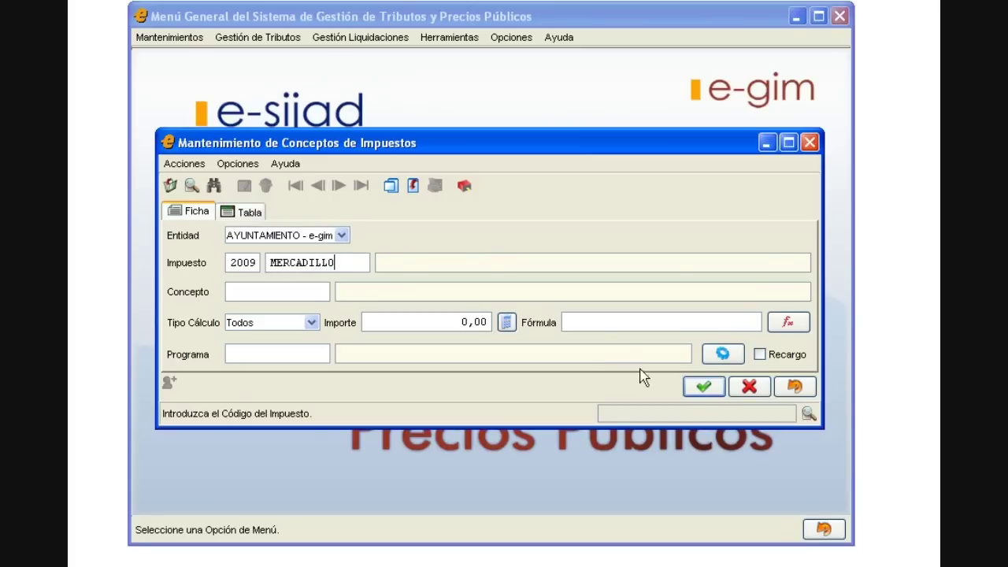
{"action": "left_click", "coordinate": [701, 387]}
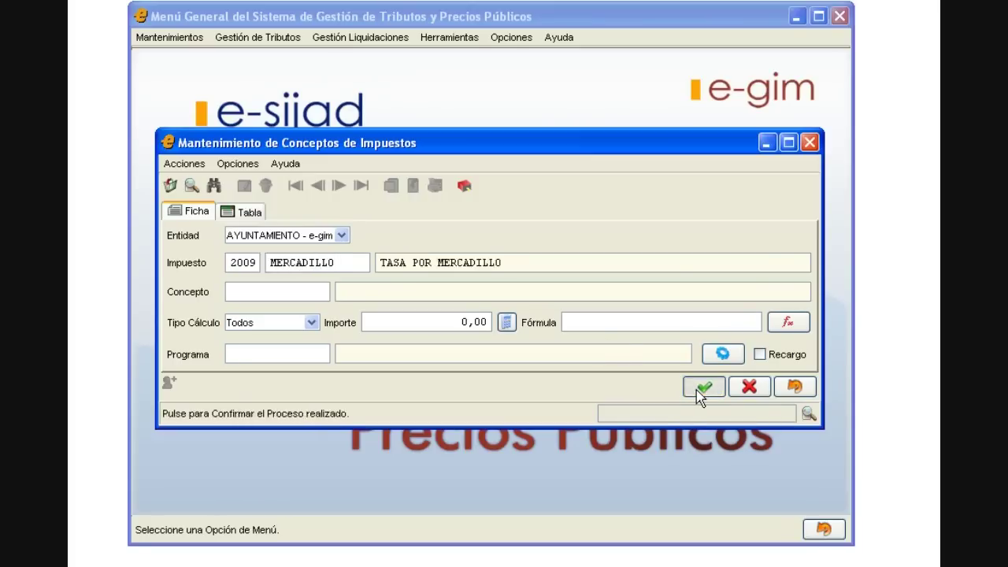
{"action": "left_click", "coordinate": [200, 216]}
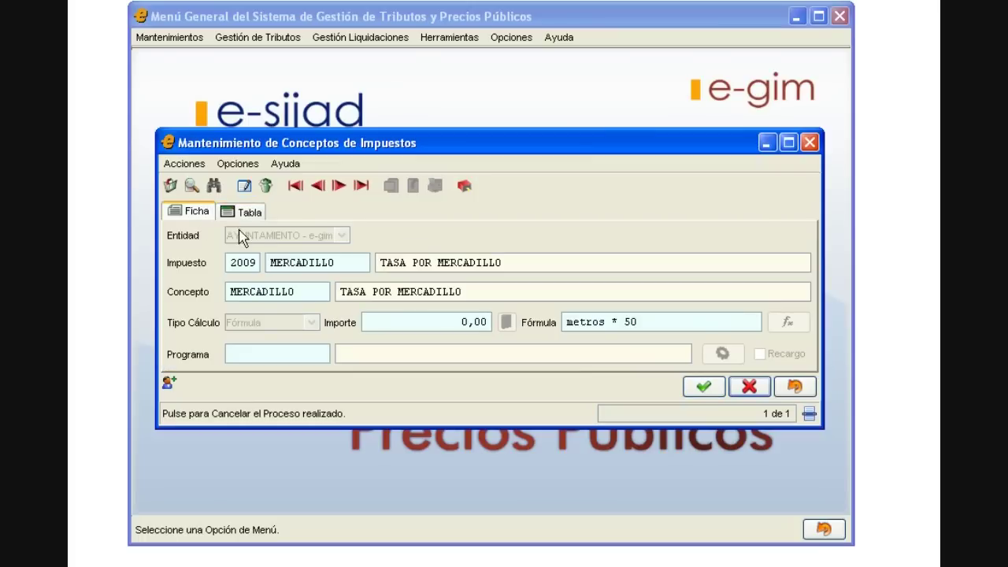
{"action": "left_click_drag", "start_coordinate": [567, 322], "coordinate": [657, 322]}
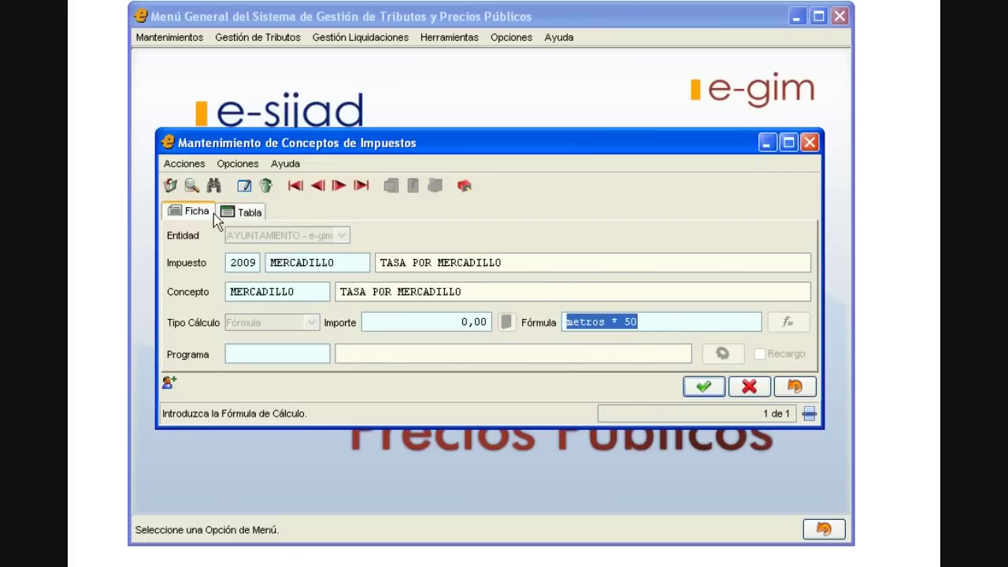
Step: Find the 2009 LIC_URBANISMO tax concept record
{"action": "left_click", "coordinate": [193, 187]}
{"action": "type", "text": "2009LIC_UR"}
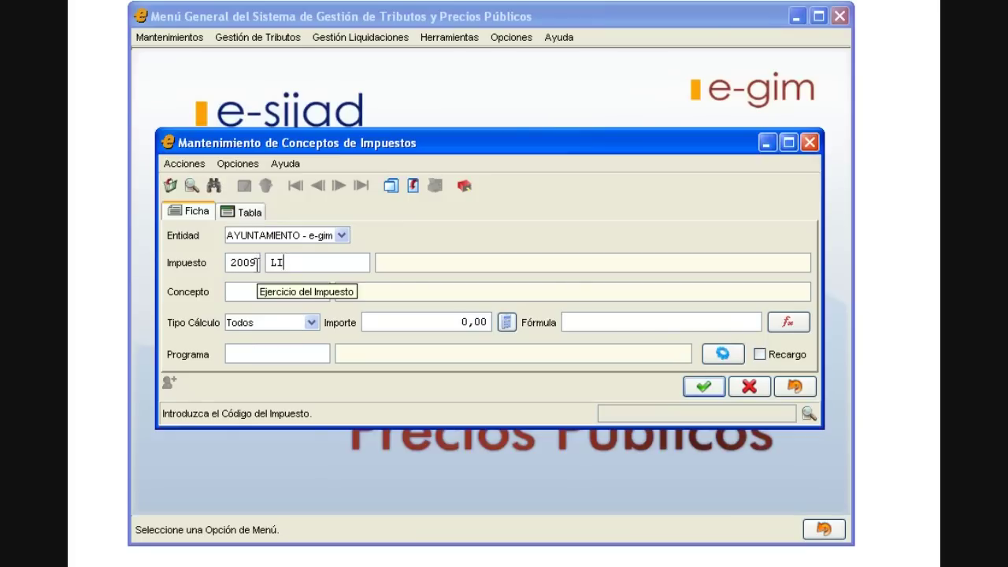
{"action": "type", "text": "BANISMO"}
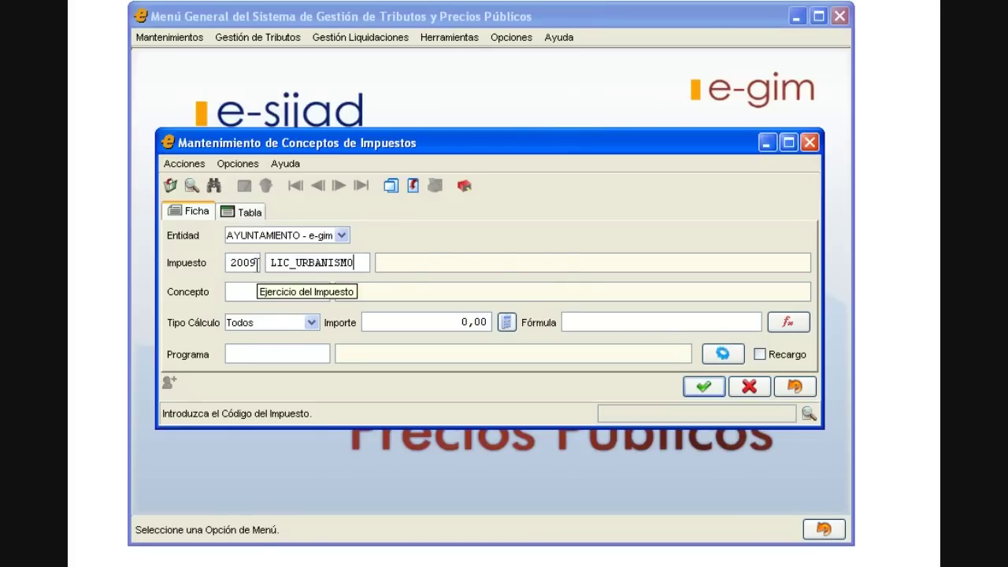
{"action": "key", "text": "Tab"}
{"action": "left_click", "coordinate": [703, 387]}
{"action": "left_click", "coordinate": [703, 387]}
Step: Review its LICENCIA_URBANI calculation program, then close both maintenance windows
{"action": "left_click", "coordinate": [244, 185]}
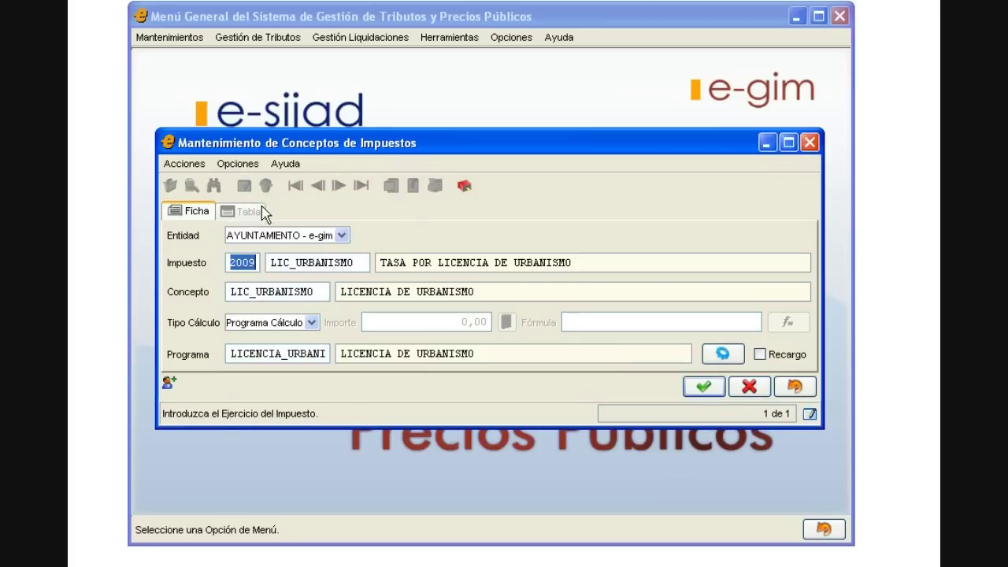
{"action": "left_click", "coordinate": [723, 355]}
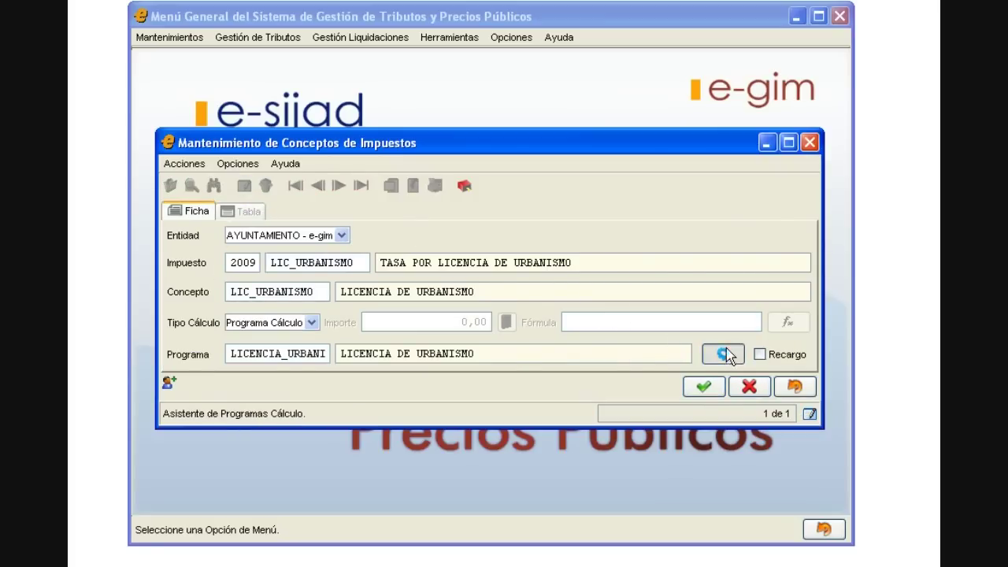
{"action": "left_click_drag", "start_coordinate": [797, 330], "coordinate": [804, 363]}
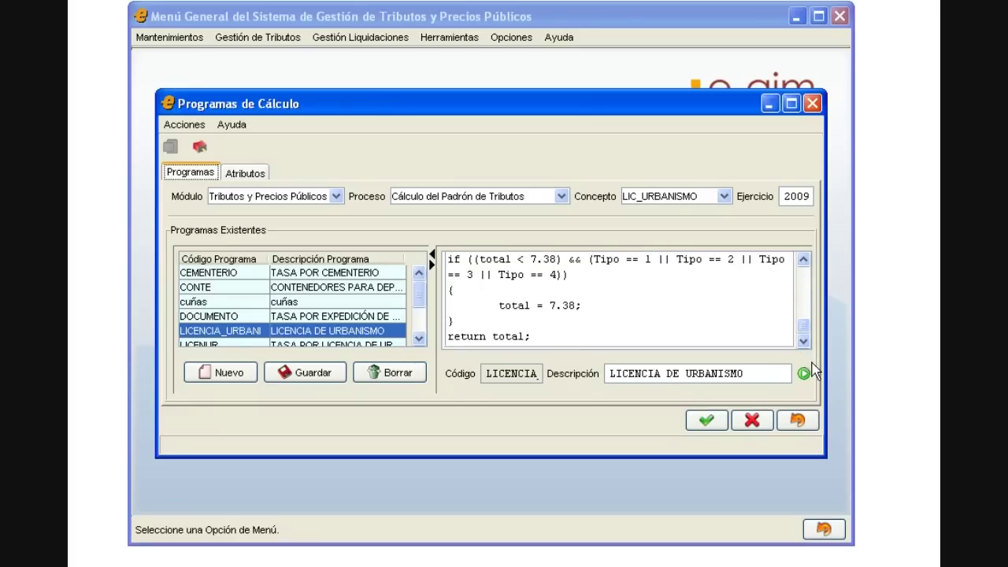
{"action": "left_click", "coordinate": [798, 419]}
{"action": "left_click", "coordinate": [794, 387]}
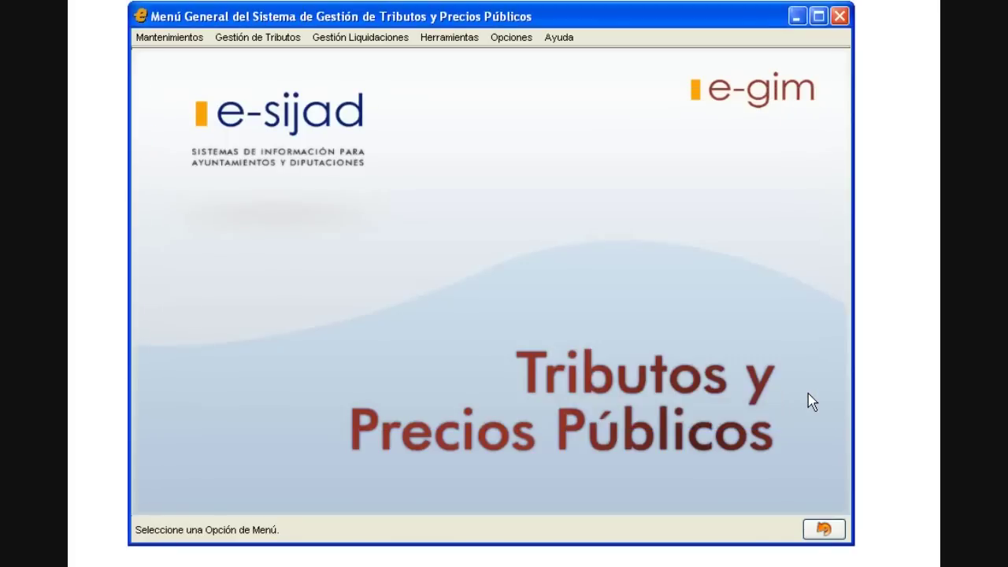
Step: List all 64 Conceptos C.S.B.60 in an enlarged window, scroll through them, and close it
{"action": "left_click", "coordinate": [169, 37]}
{"action": "mouse_move", "coordinate": [260, 56]}
{"action": "left_click", "coordinate": [407, 67]}
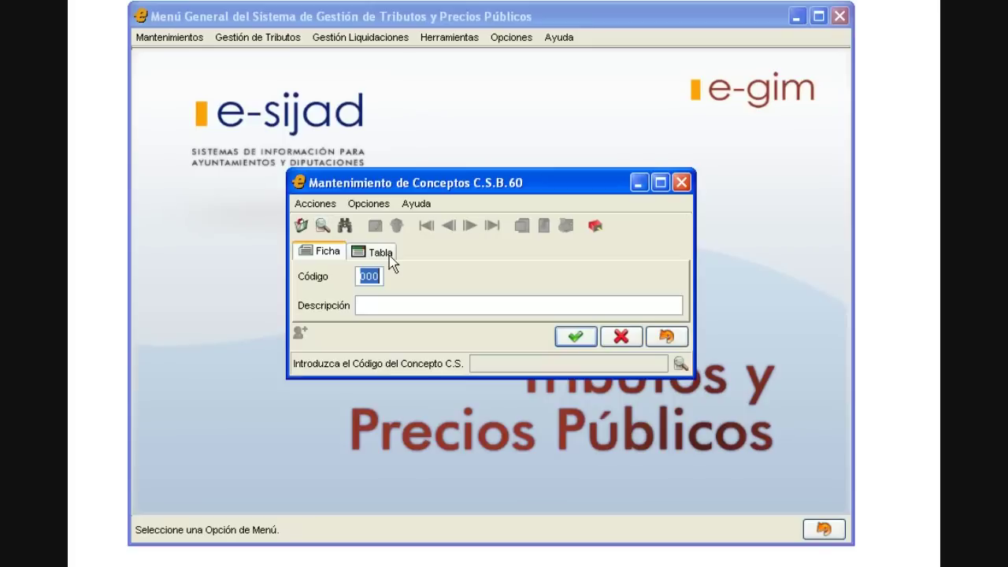
{"action": "left_click", "coordinate": [573, 336]}
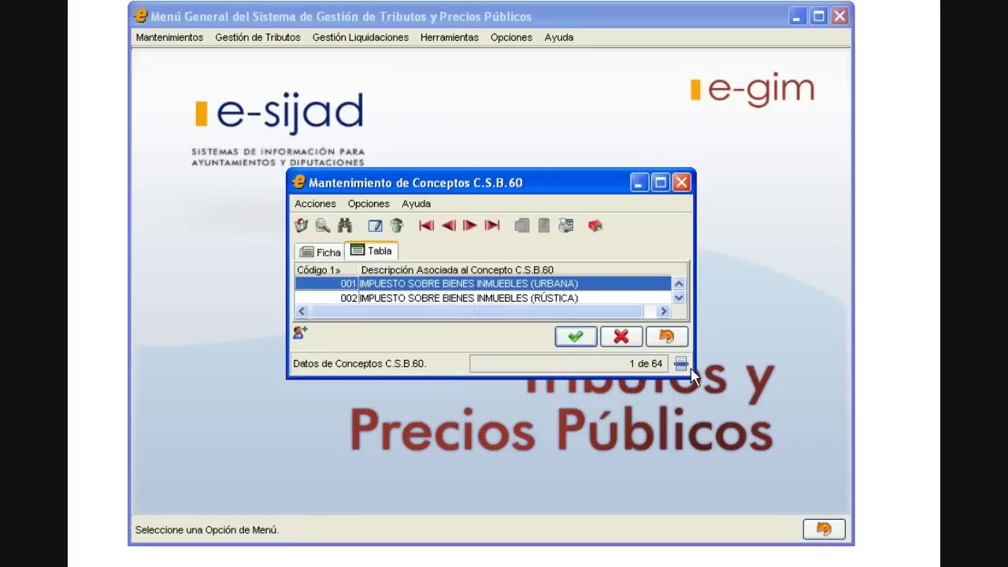
{"action": "left_click_drag", "start_coordinate": [690, 376], "coordinate": [814, 486]}
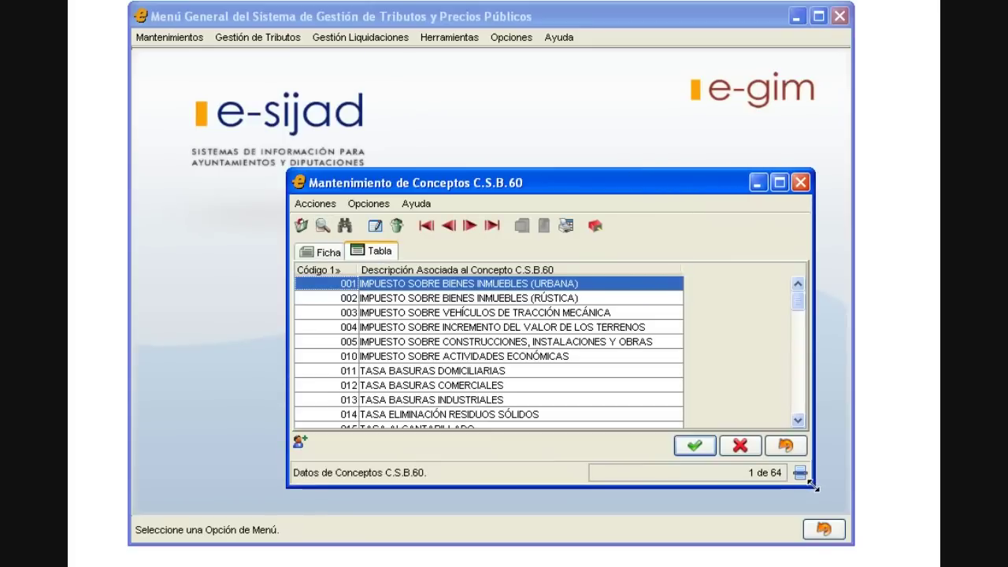
{"action": "mouse_move", "coordinate": [800, 301]}
{"action": "left_mouse_down"}
{"action": "mouse_move", "coordinate": [804, 379]}
{"action": "mouse_move", "coordinate": [803, 294]}
{"action": "left_mouse_up"}
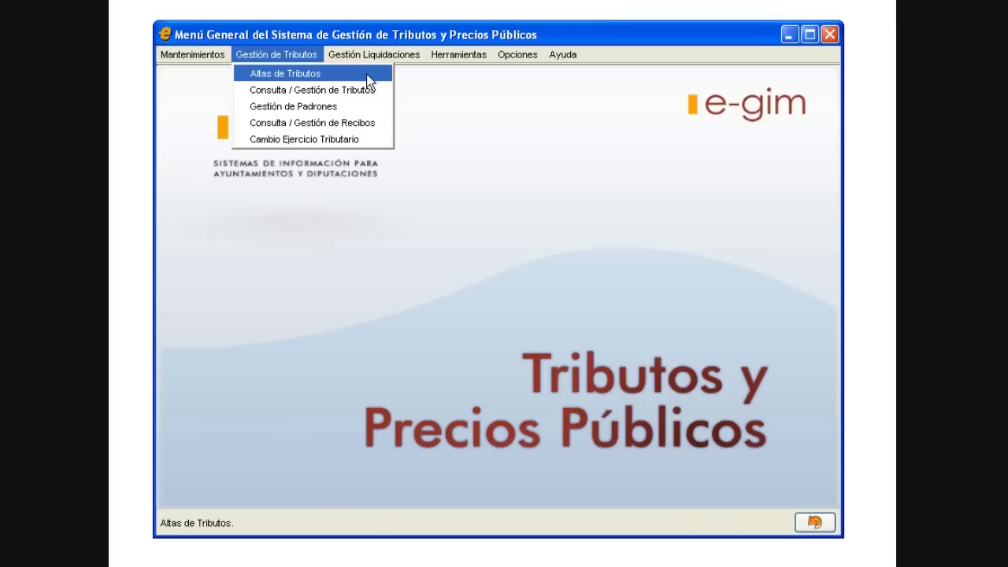
Step: Start a new COCHERA tax object with the vado's street address as its description
{"action": "left_click", "coordinate": [367, 76]}
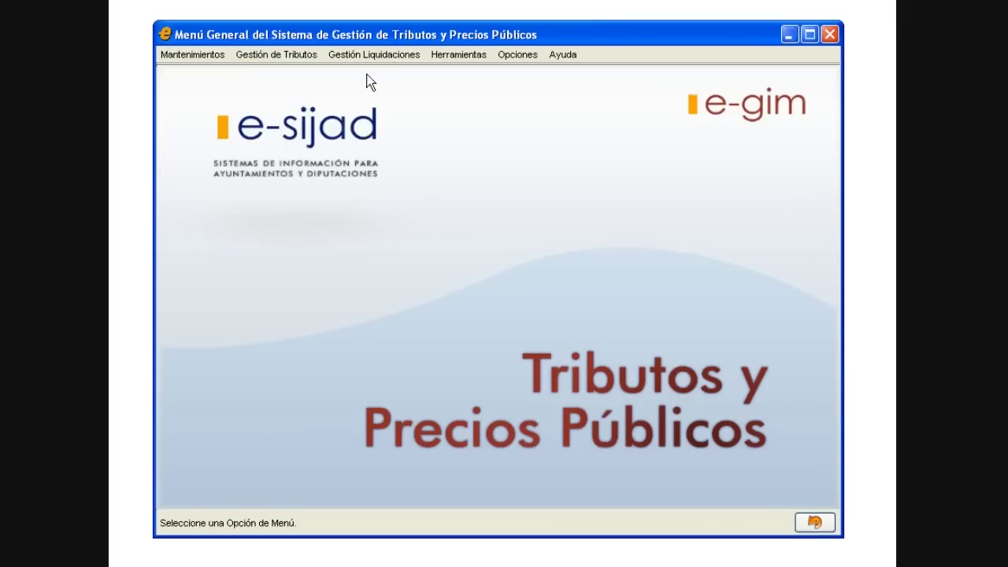
{"action": "type", "text": "COCHERA"}
{"action": "key", "text": "Tab"}
{"action": "key", "text": "Tab"}
Step: Assign an existing taxpayer as Sujeto Pasivo, declining the new-person prompt
{"action": "type", "text": "776253"}
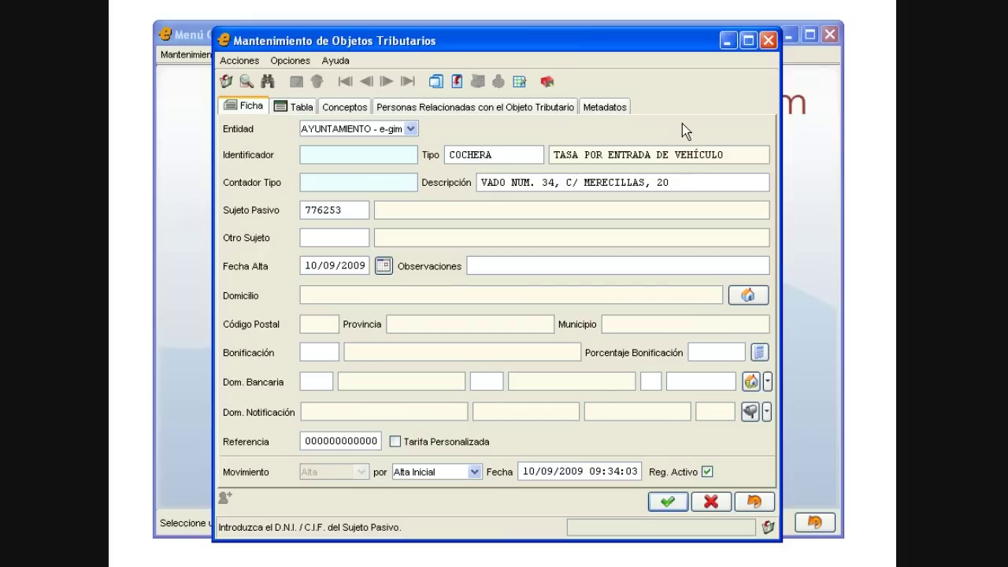
{"action": "key", "text": "Tab"}
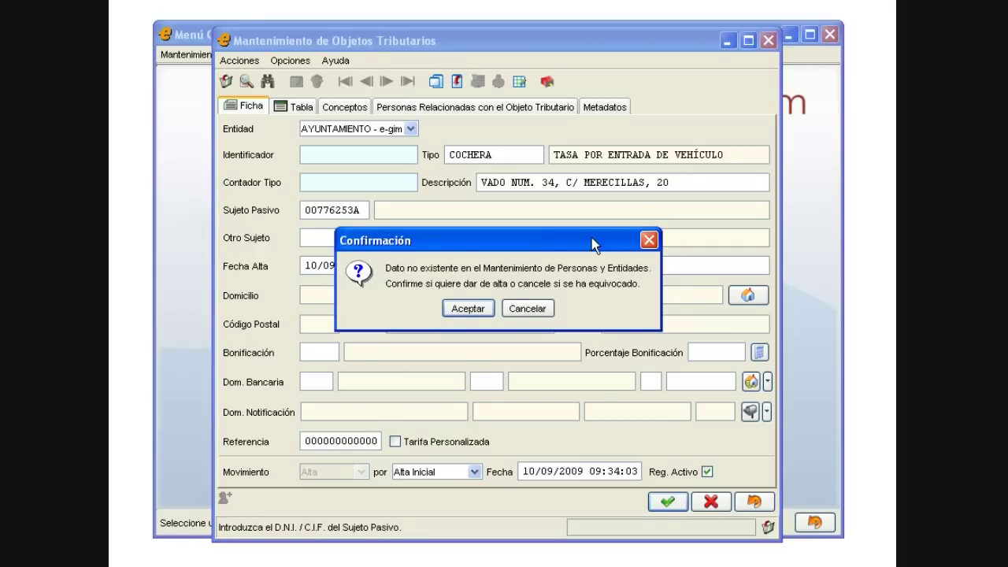
{"action": "left_click", "coordinate": [524, 308]}
{"action": "type", "text": "1"}
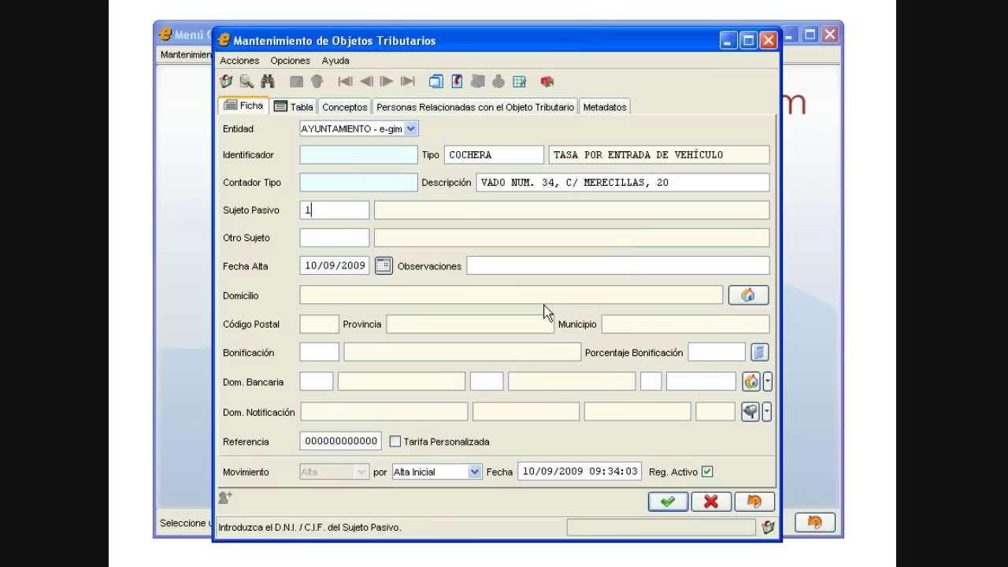
{"action": "key", "text": "Tab"}
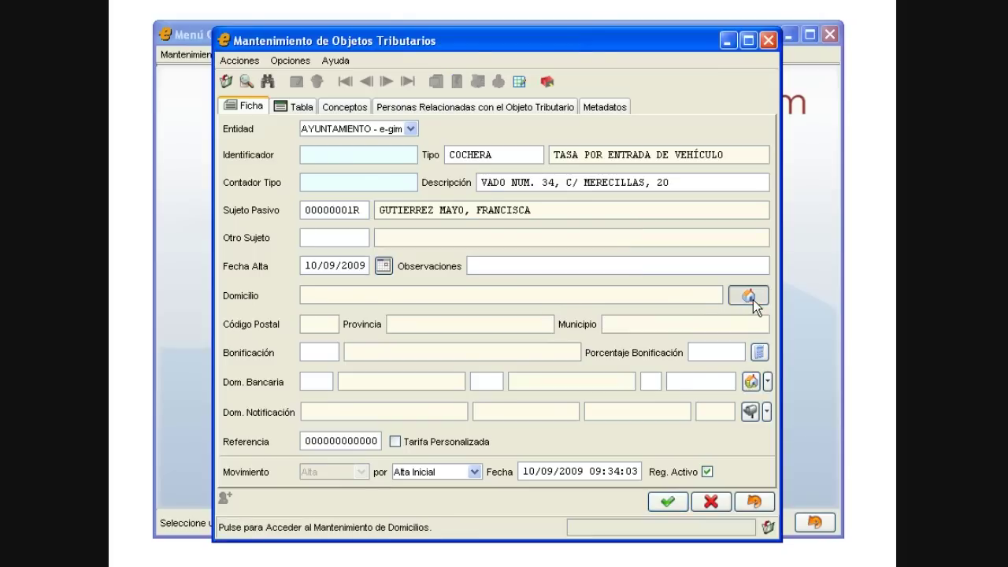
Step: Assign the last address in the municipal address register as the object's domicile
{"action": "left_click", "coordinate": [752, 299]}
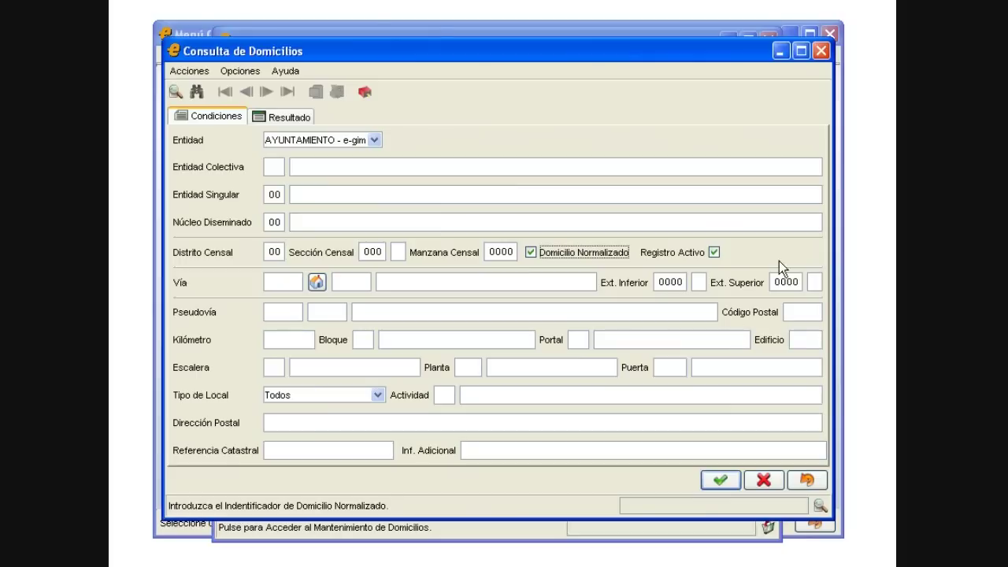
{"action": "left_click", "coordinate": [718, 482]}
{"action": "left_click_drag", "start_coordinate": [815, 192], "coordinate": [821, 309]}
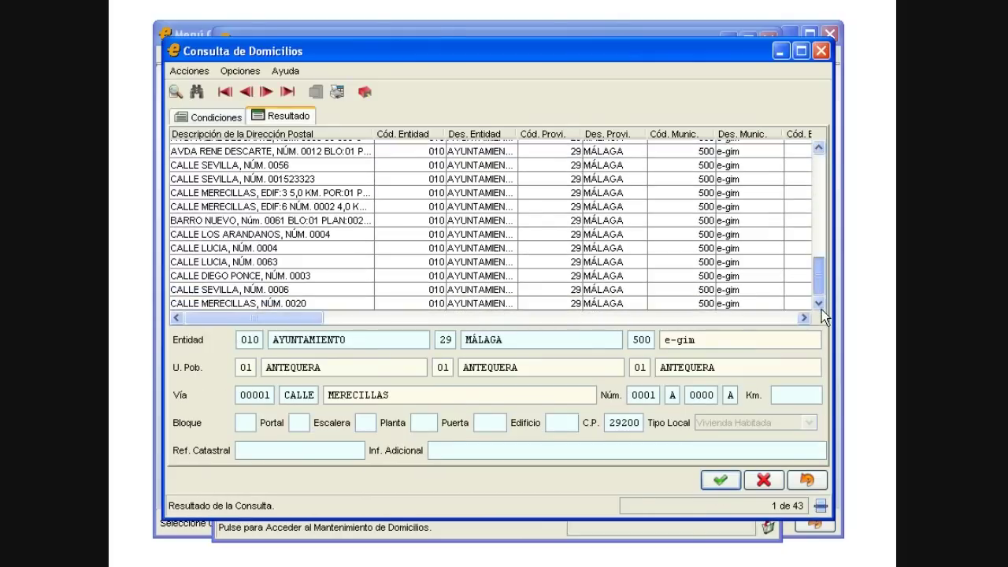
{"action": "left_click", "coordinate": [594, 303]}
{"action": "left_click", "coordinate": [715, 478]}
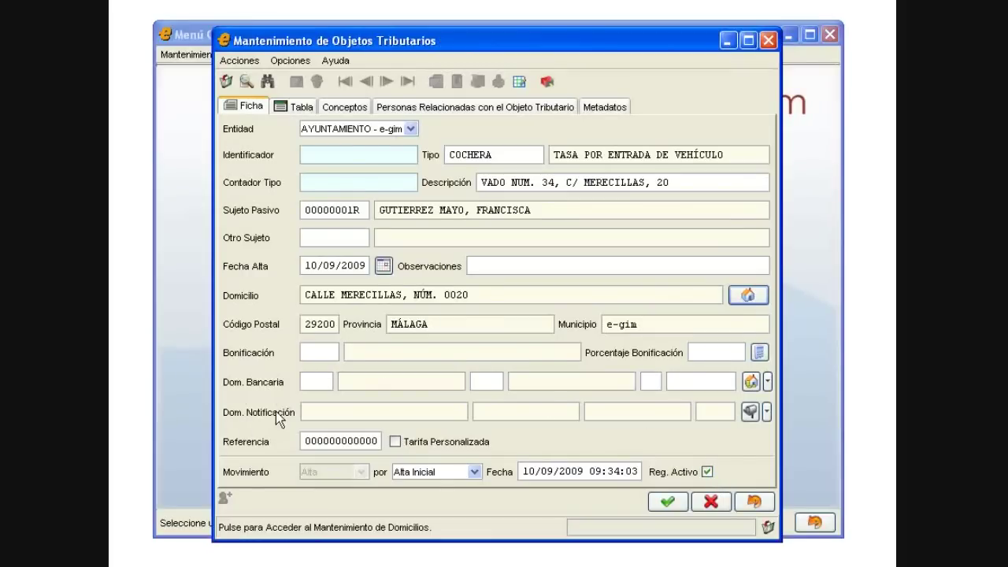
Step: Save the tax object and accept its COCHERA concept under TASA POR ENTRADA DE VEHÍCULO
{"action": "left_click", "coordinate": [675, 496]}
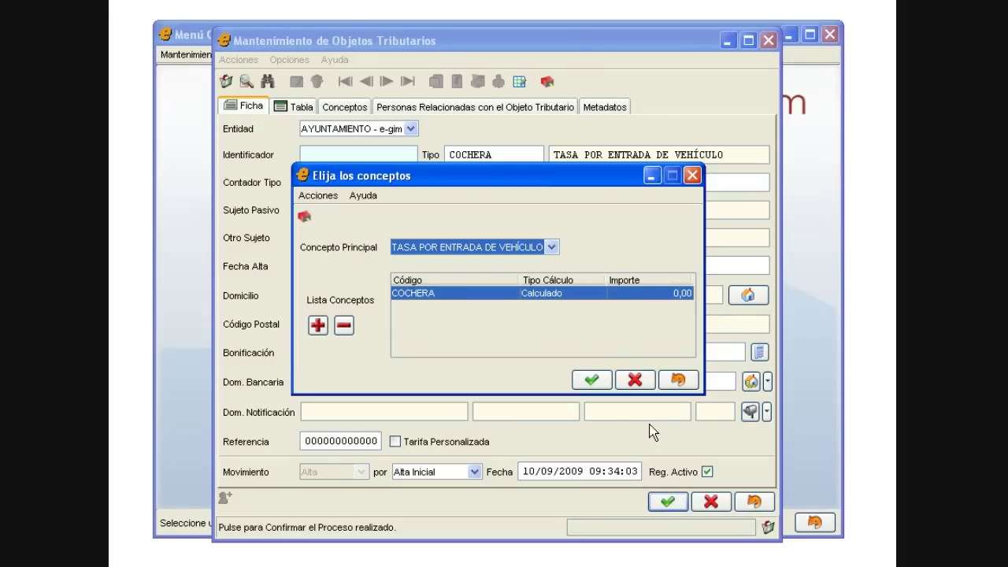
{"action": "left_click", "coordinate": [594, 377]}
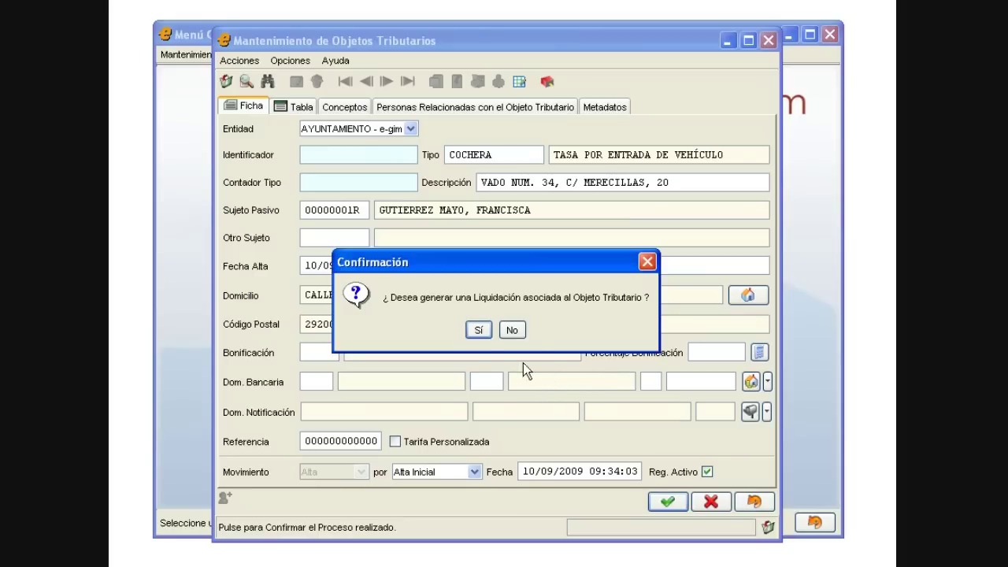
Step: Generate a settlement of type Liquidación, due 20/10/2009, with Generar Recepción ticked
{"action": "left_click", "coordinate": [478, 330]}
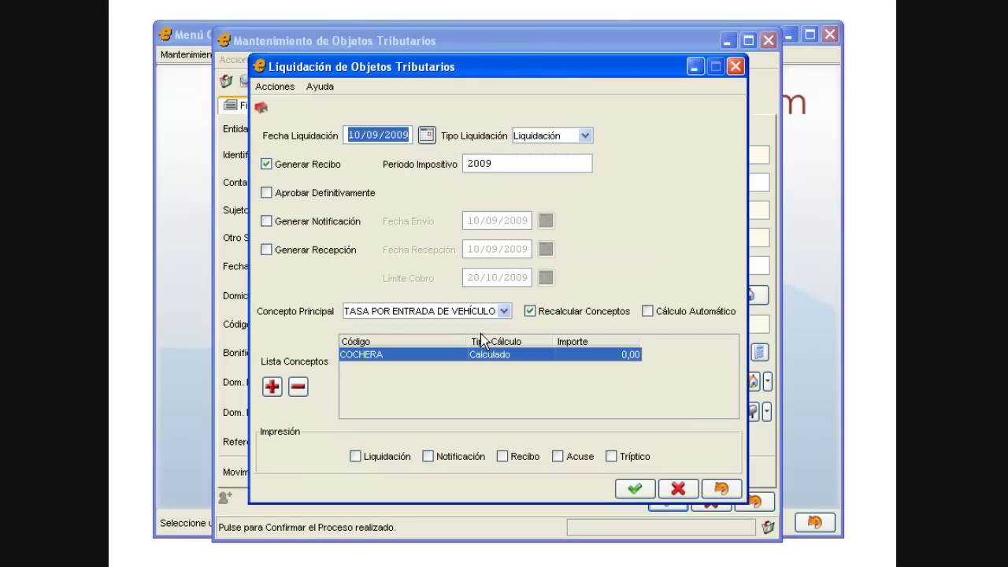
{"action": "left_click", "coordinate": [587, 136]}
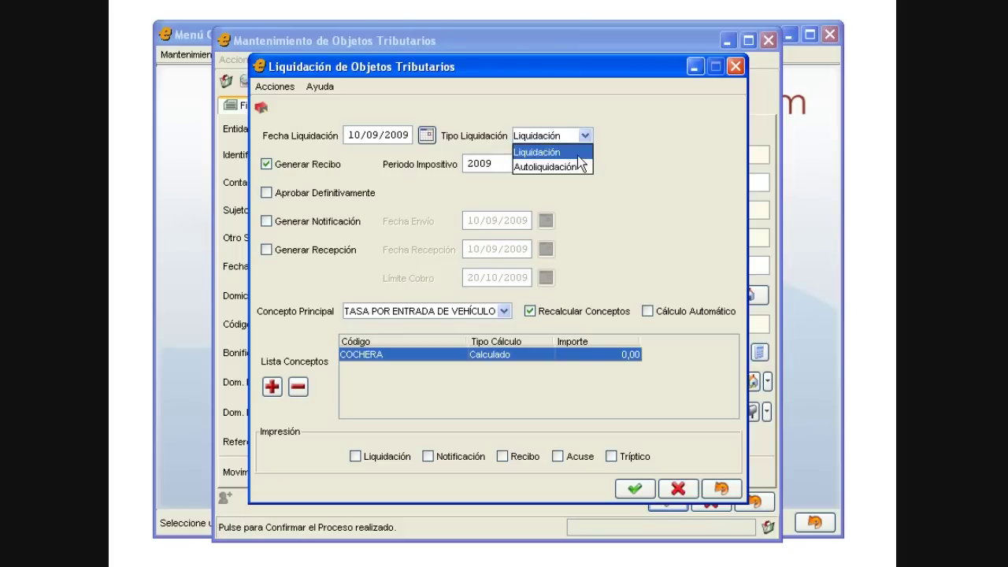
{"action": "left_click", "coordinate": [579, 157]}
{"action": "left_click", "coordinate": [310, 222]}
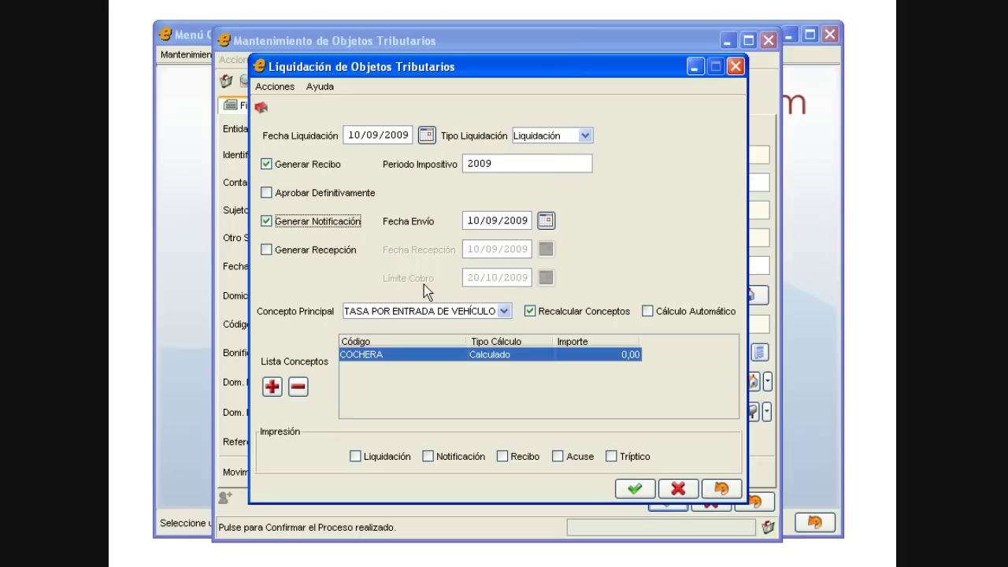
{"action": "left_click", "coordinate": [584, 135]}
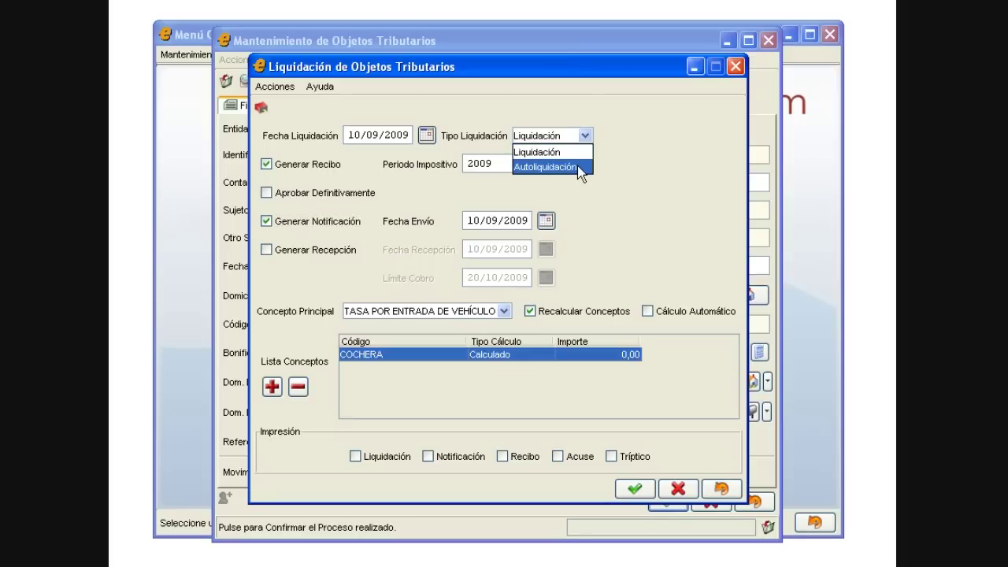
{"action": "left_click", "coordinate": [580, 168]}
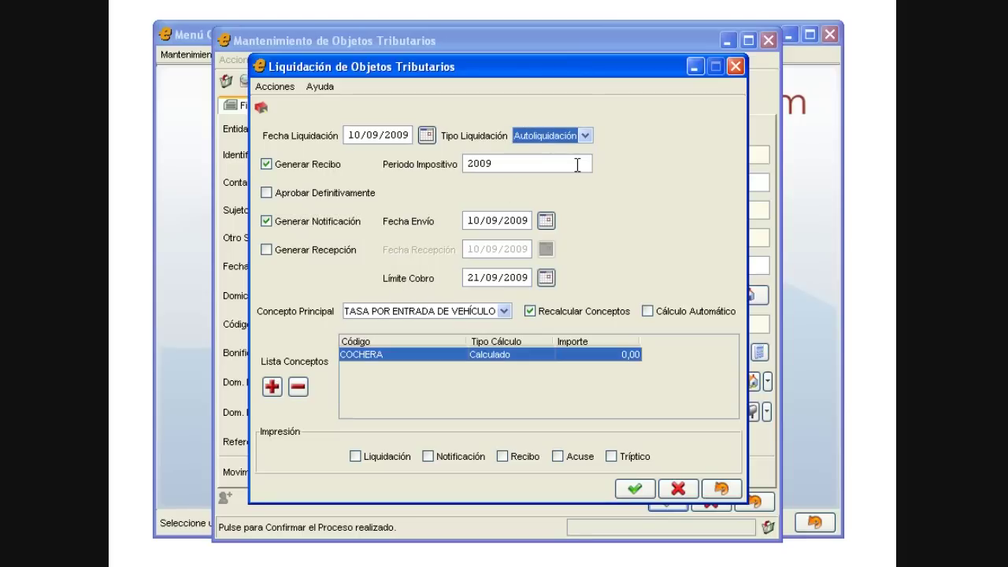
{"action": "left_click", "coordinate": [485, 277]}
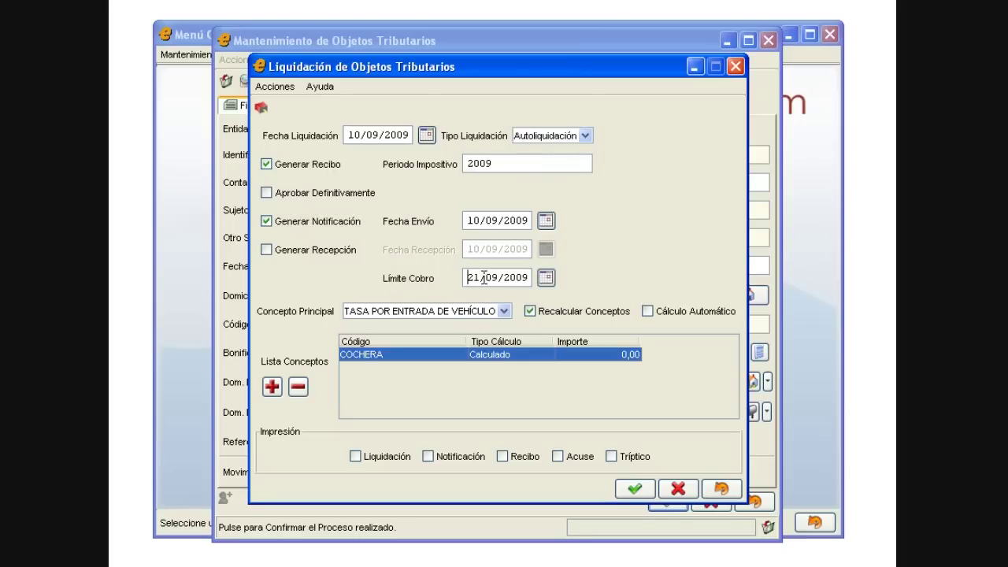
{"action": "left_click", "coordinate": [585, 136]}
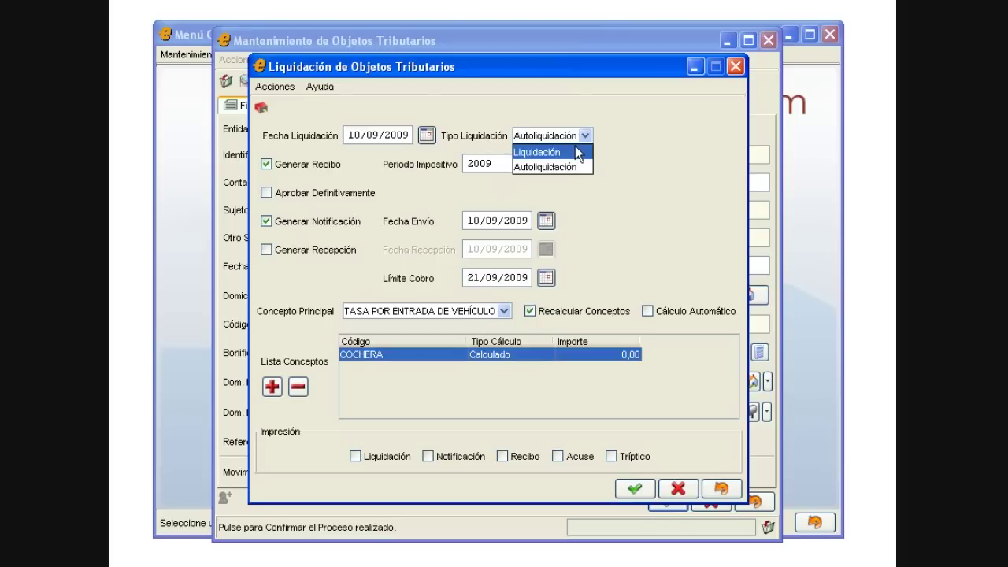
{"action": "left_click", "coordinate": [575, 152]}
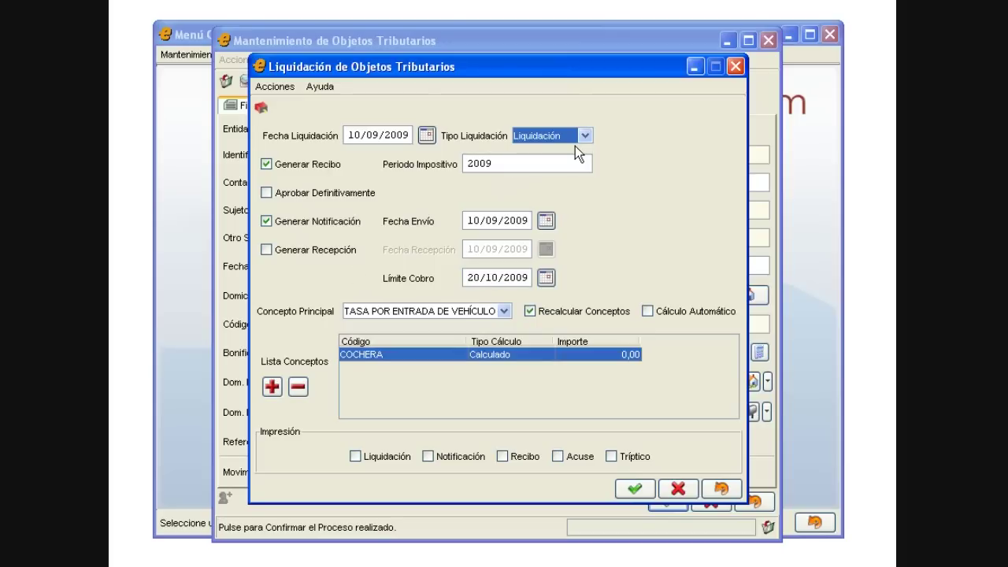
{"action": "left_click", "coordinate": [277, 254]}
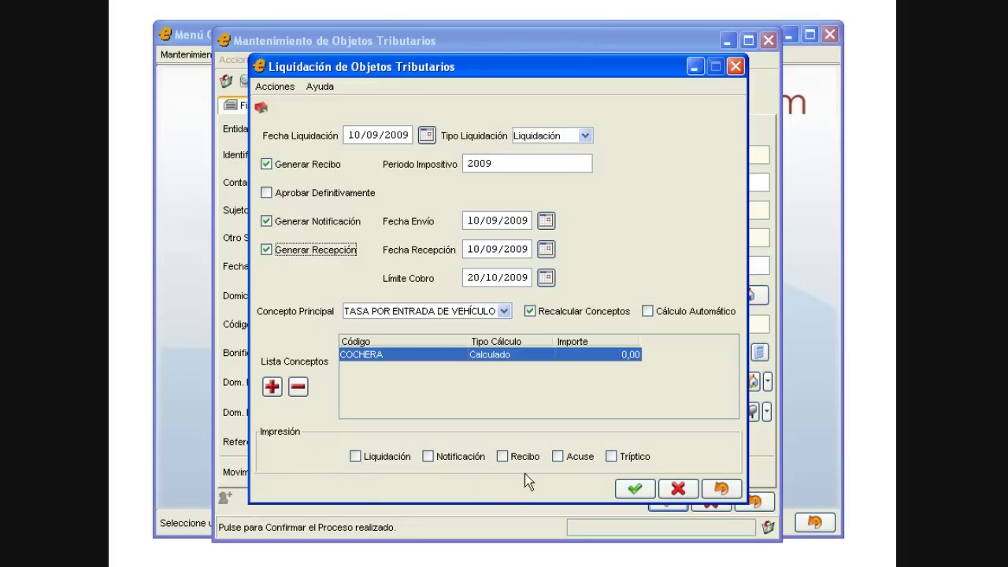
Step: Confirm the settlement and start a MERCADILLO tax object described 'TASA POR MERCADILLO'
{"action": "left_click", "coordinate": [634, 489]}
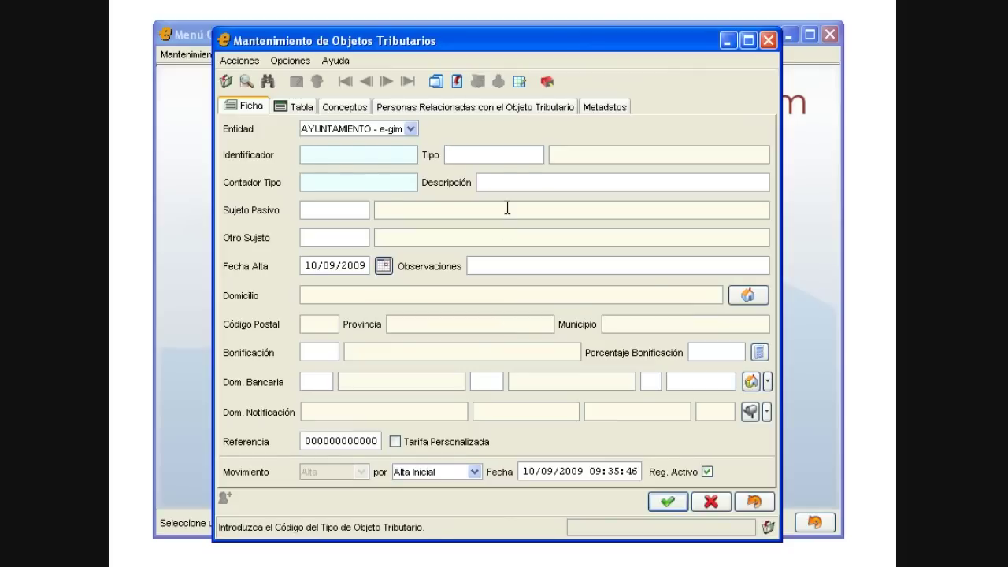
{"action": "type", "text": "MERCADILLO"}
{"action": "key", "text": "Tab"}
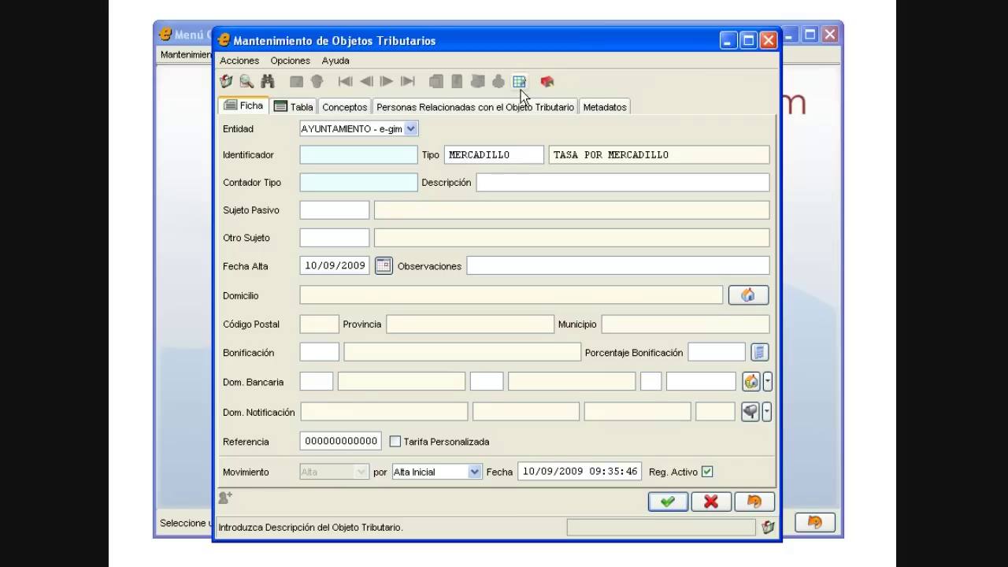
{"action": "type", "text": "TASA POR MERCADILLO"}
{"action": "key", "text": "Tab"}
Step: Assign an existing taxpayer to the MERCADILLO object and save it
{"action": "type", "text": "1"}
{"action": "left_click", "coordinate": [653, 504]}
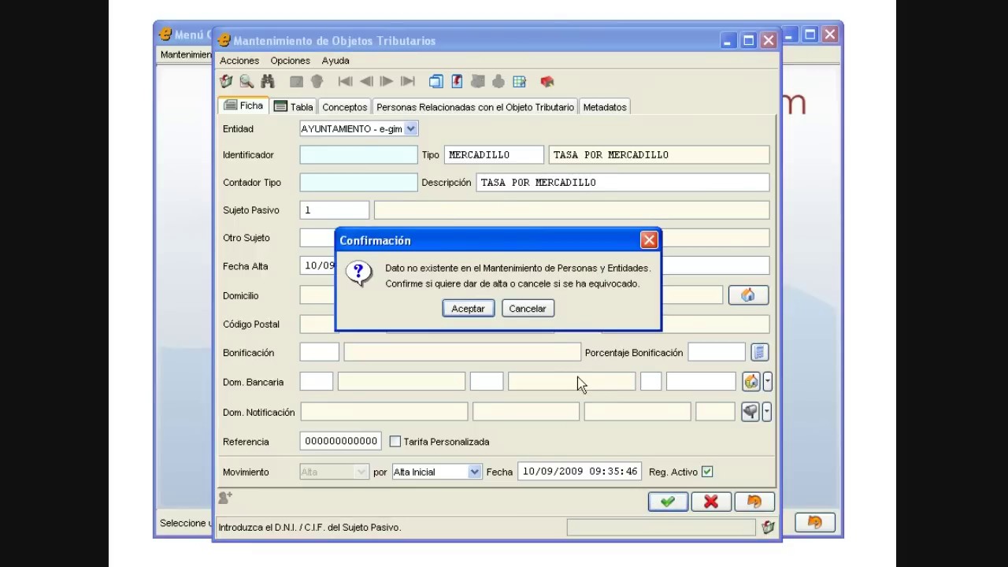
{"action": "left_click", "coordinate": [532, 310]}
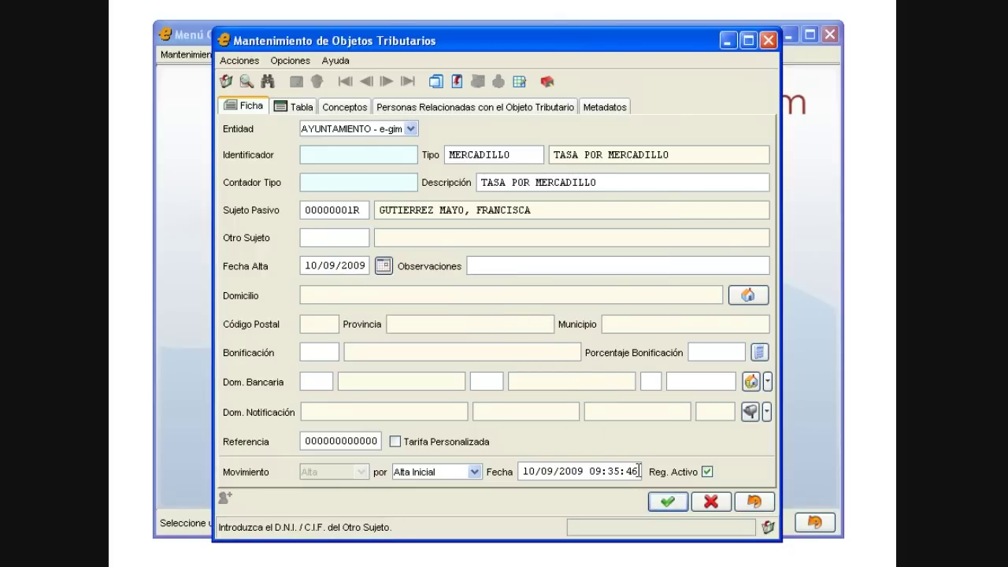
{"action": "left_click", "coordinate": [655, 498]}
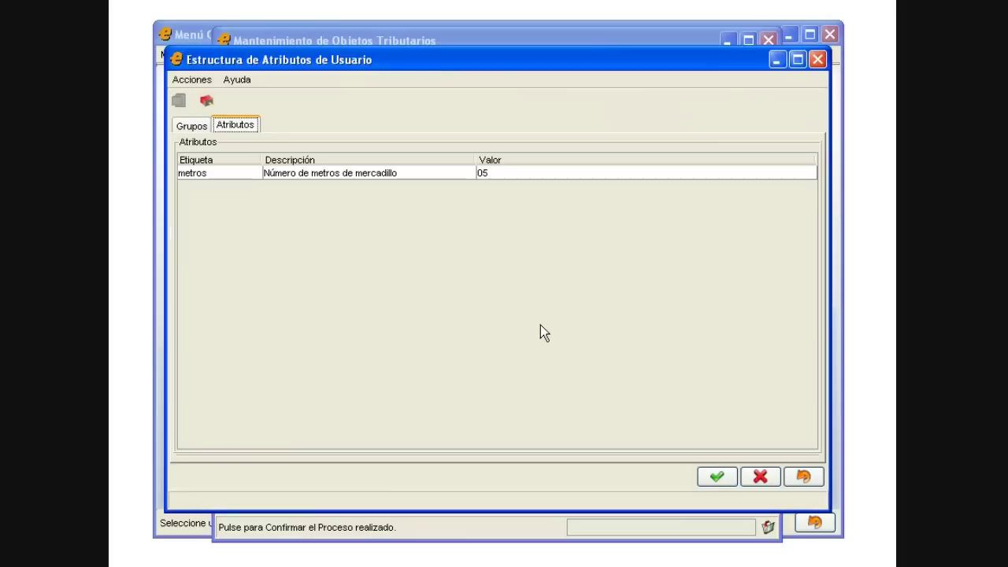
Step: Set the object's metros attribute value to 5
{"action": "double_click", "coordinate": [516, 173]}
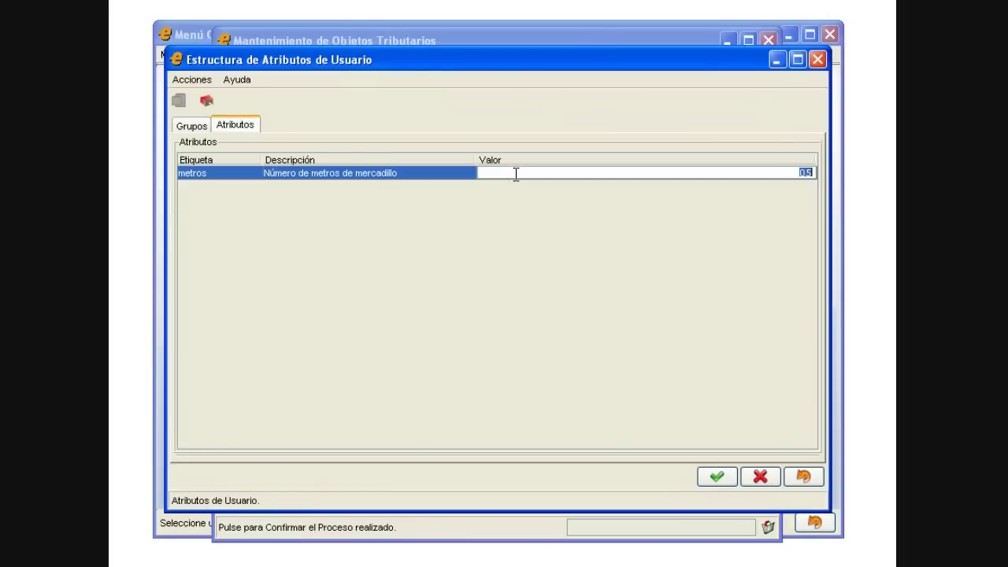
{"action": "type", "text": "5"}
{"action": "left_click", "coordinate": [715, 476]}
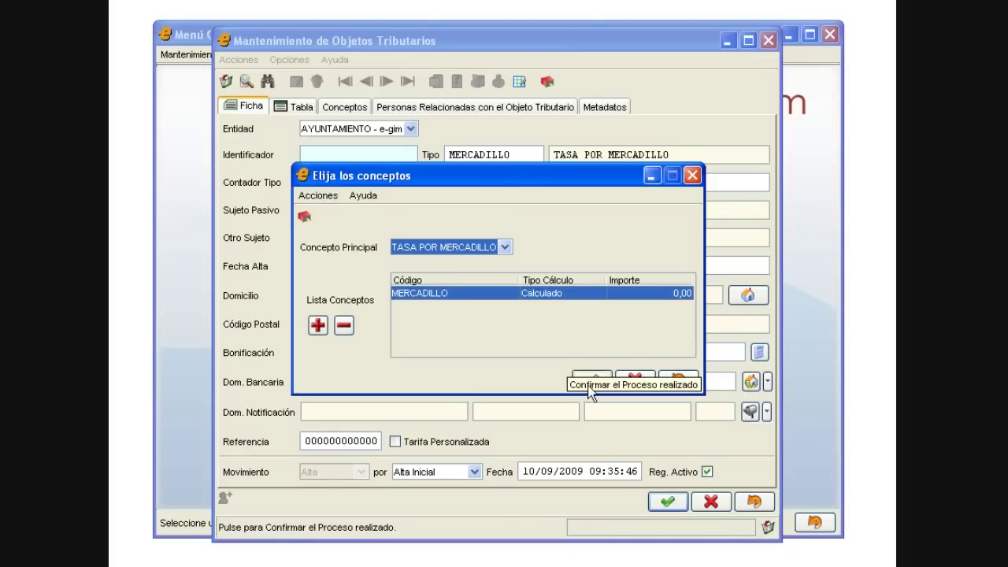
Step: Confirm the MERCADILLO concept without a liquidation, close the form, and open Consulta / Gestión de Tributos
{"action": "left_click", "coordinate": [590, 385]}
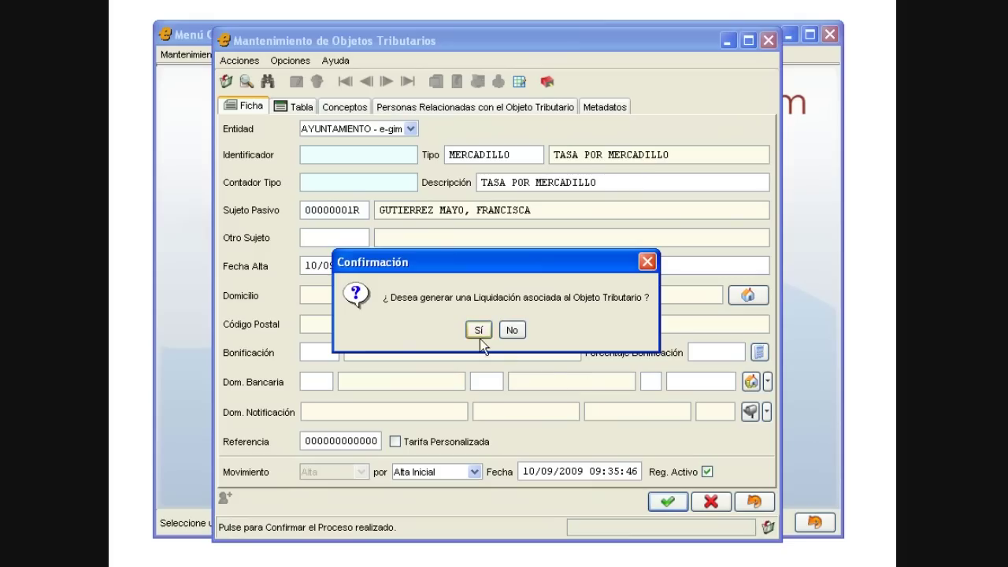
{"action": "left_click", "coordinate": [505, 331]}
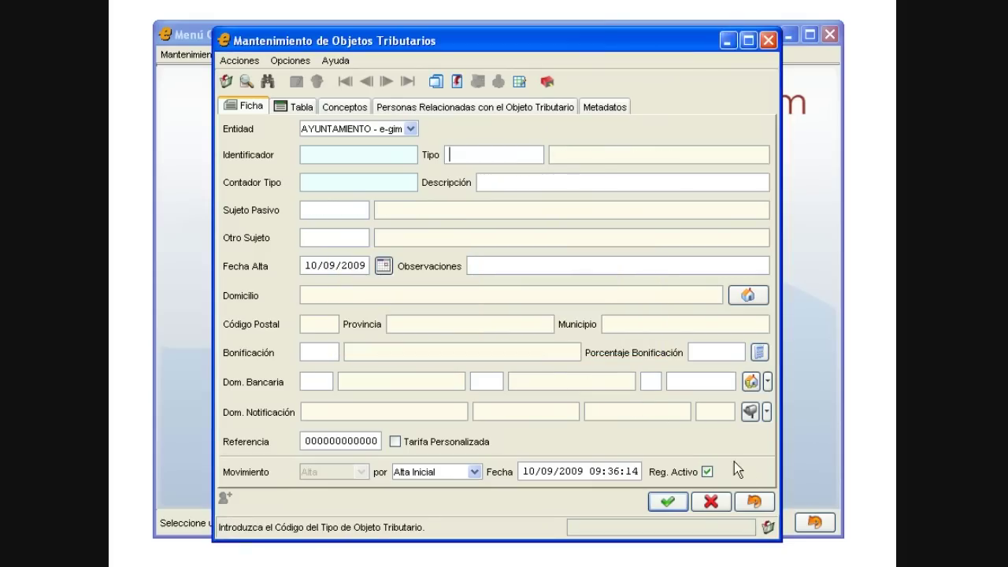
{"action": "left_click", "coordinate": [759, 499]}
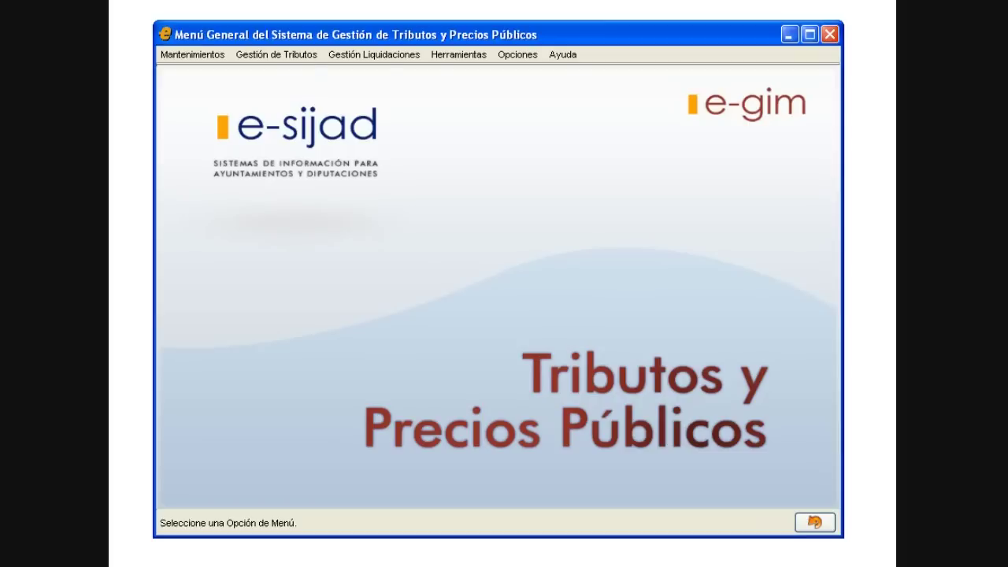
{"action": "left_click", "coordinate": [277, 55]}
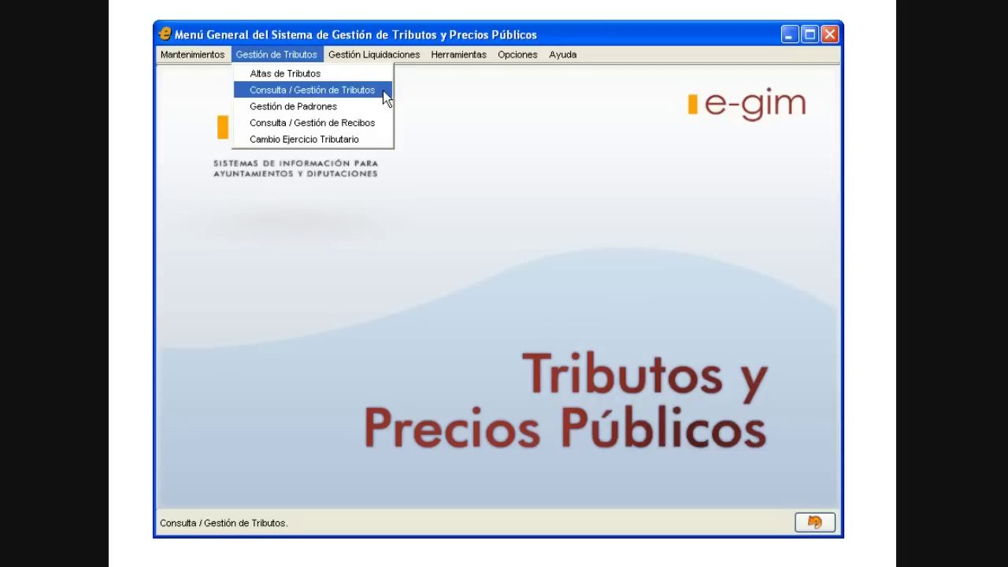
{"action": "left_click", "coordinate": [385, 93]}
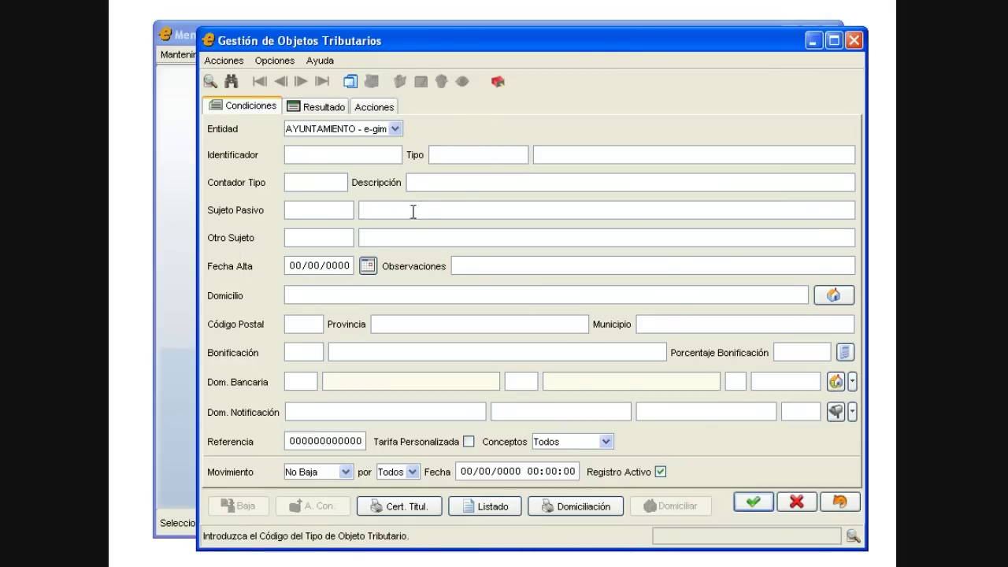
Step: Search one taxpayer's tax objects, listing 7 VEHICULO, IBI, AGUA and COCHERA objects
{"action": "left_click", "coordinate": [331, 211]}
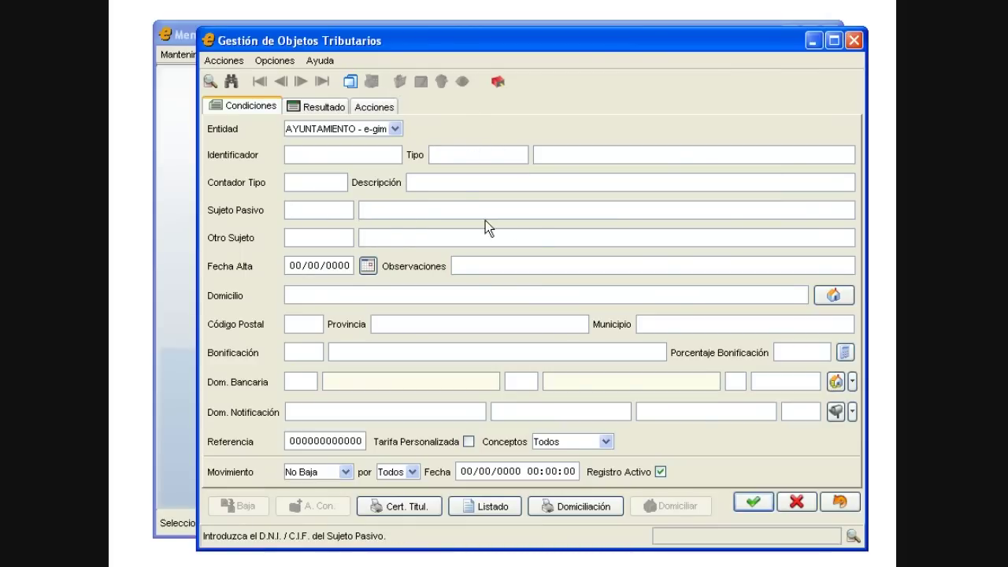
{"action": "type", "text": "101"}
{"action": "key", "text": "Tab"}
{"action": "left_click", "coordinate": [761, 501]}
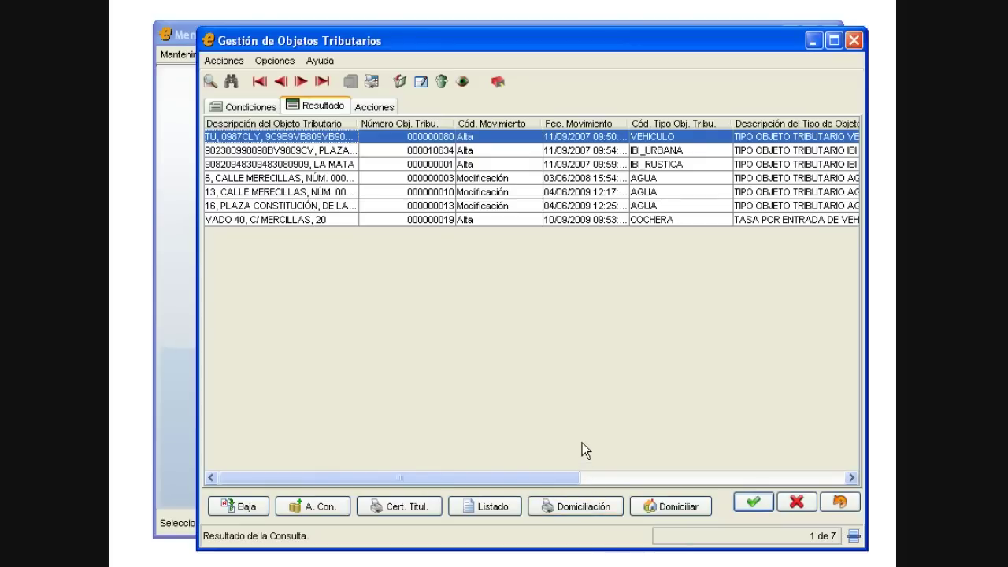
Step: Check the COCHERA object's concepts, receipts and 2009 liquidation of 50,00, then exit tax-object management
{"action": "left_click", "coordinate": [390, 218]}
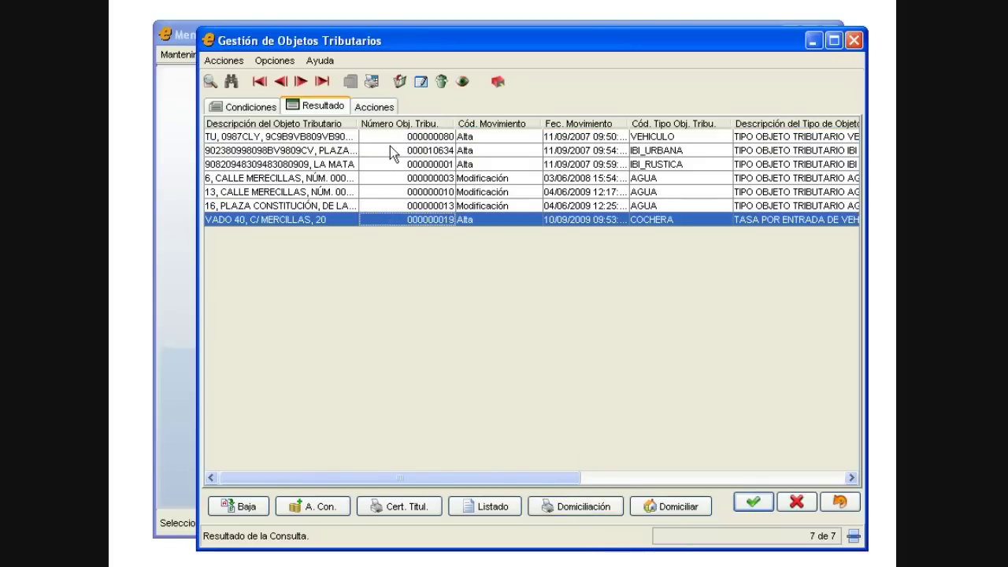
{"action": "left_click", "coordinate": [378, 107]}
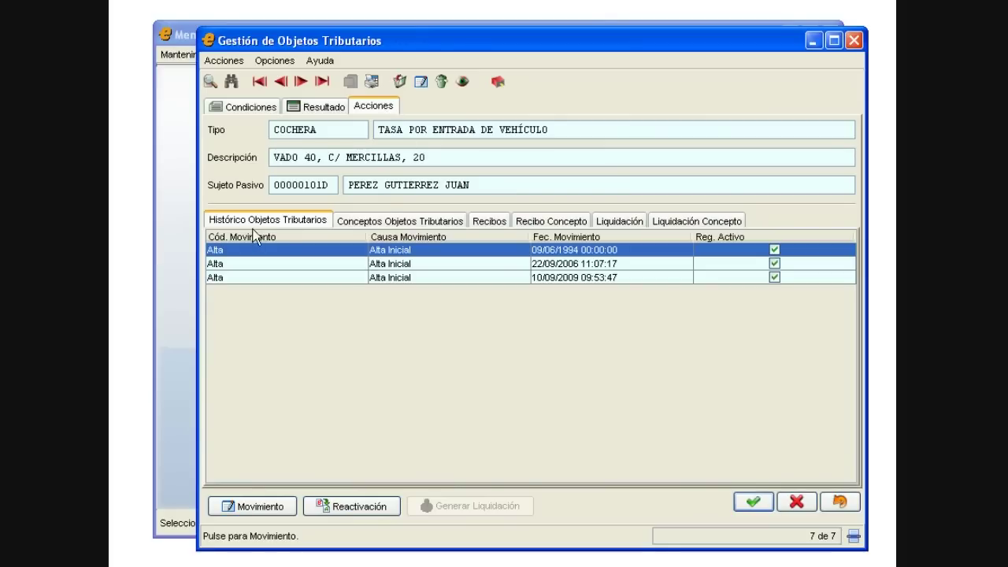
{"action": "left_click", "coordinate": [355, 222]}
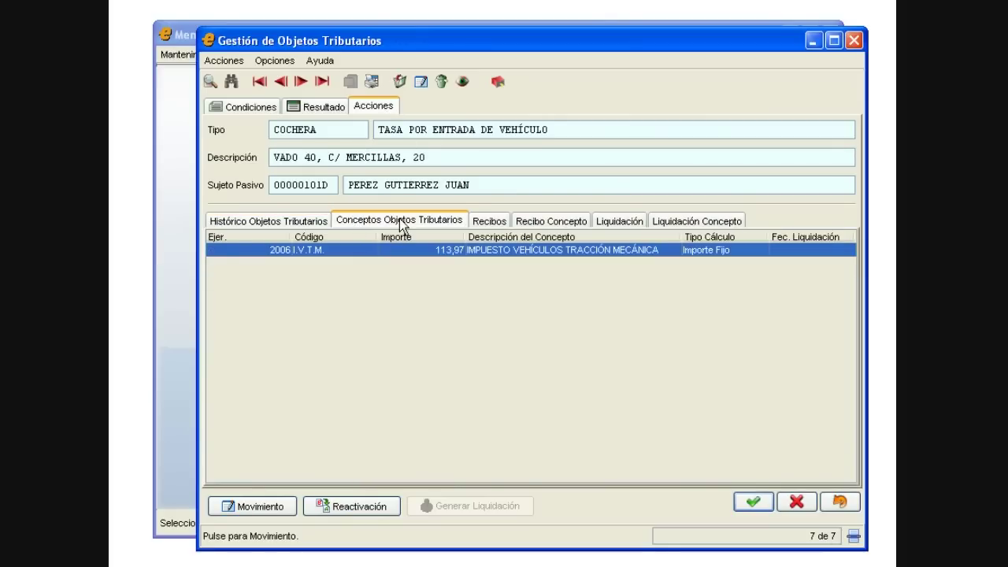
{"action": "left_click", "coordinate": [488, 221]}
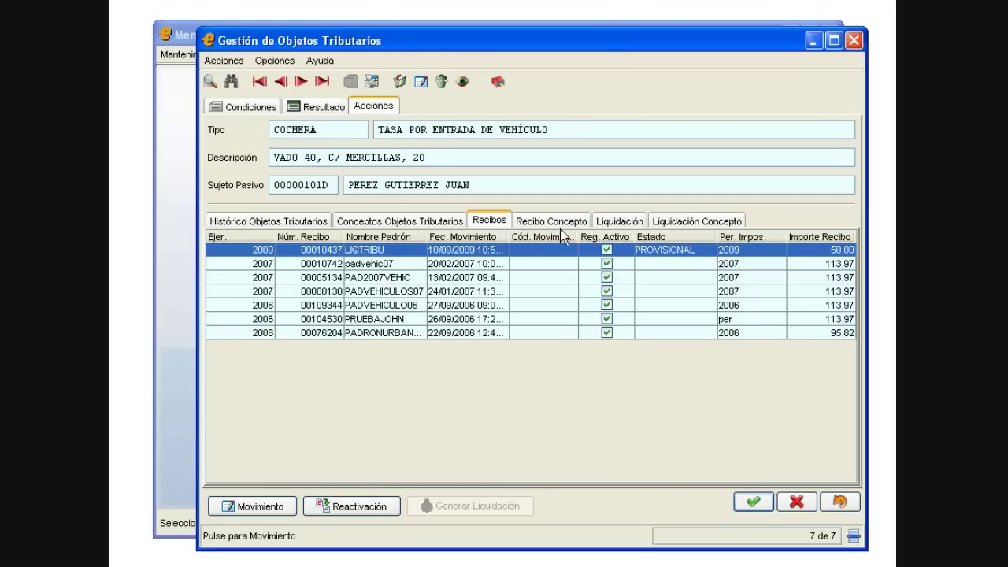
{"action": "left_click", "coordinate": [627, 222]}
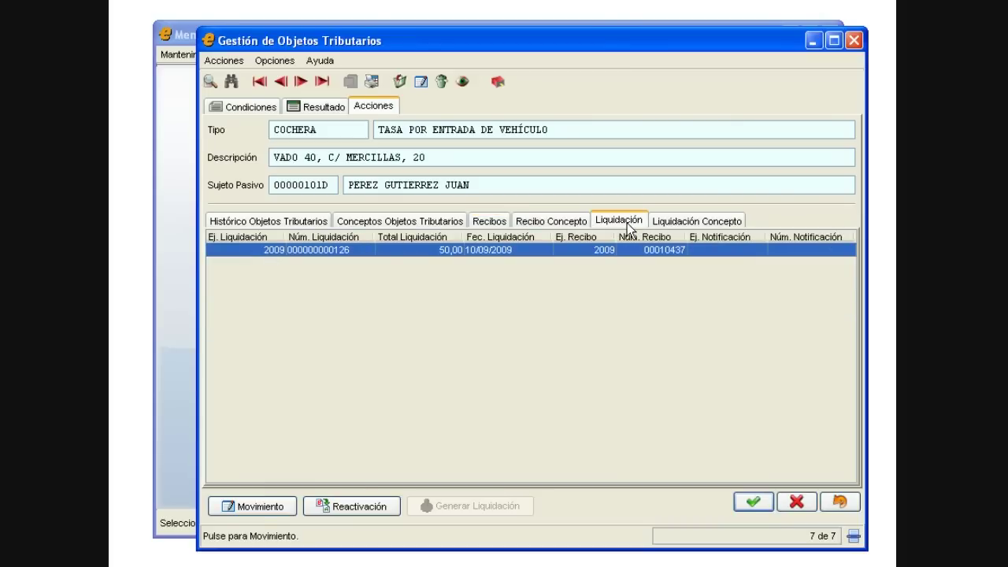
{"action": "left_click", "coordinate": [848, 504]}
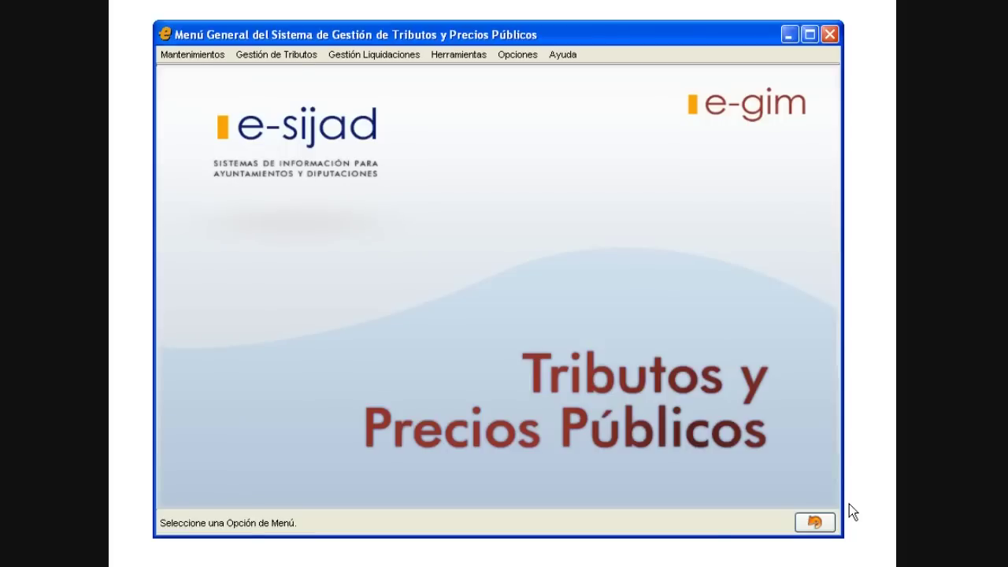
Step: Open Gestión de Padrones and display its Aprobación / Renombrado / Borrado actions
{"action": "left_click", "coordinate": [299, 55]}
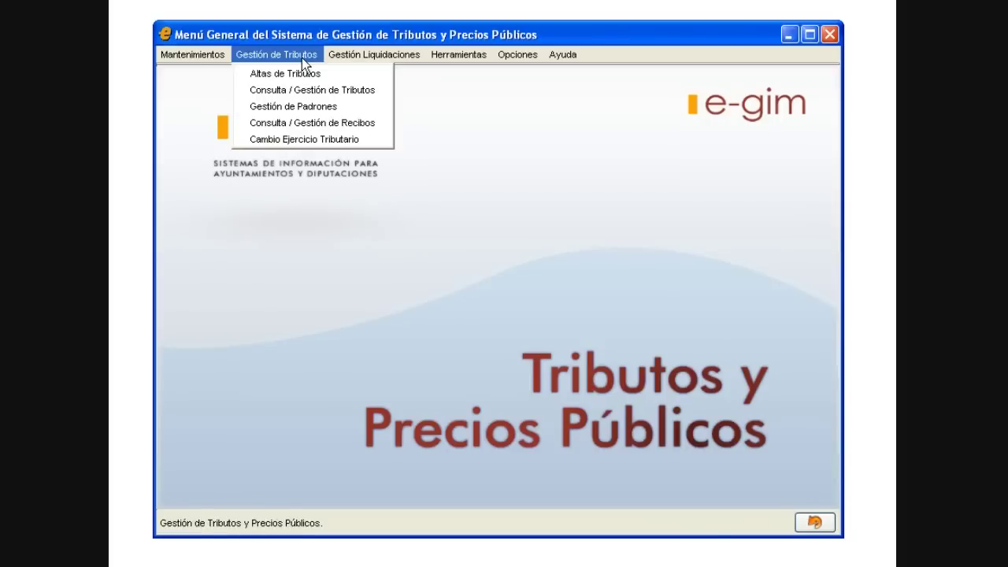
{"action": "left_click", "coordinate": [377, 108]}
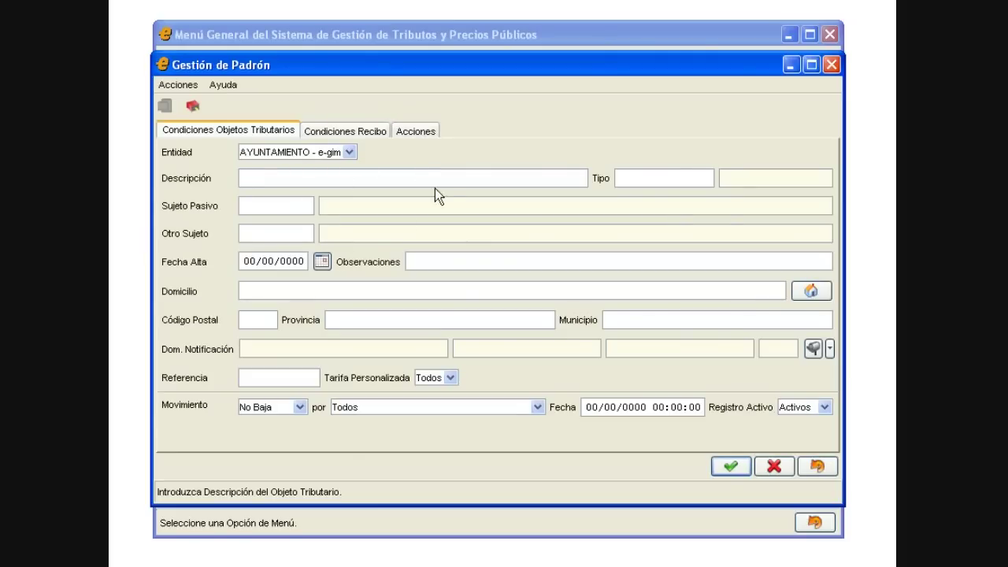
{"action": "left_click", "coordinate": [373, 135]}
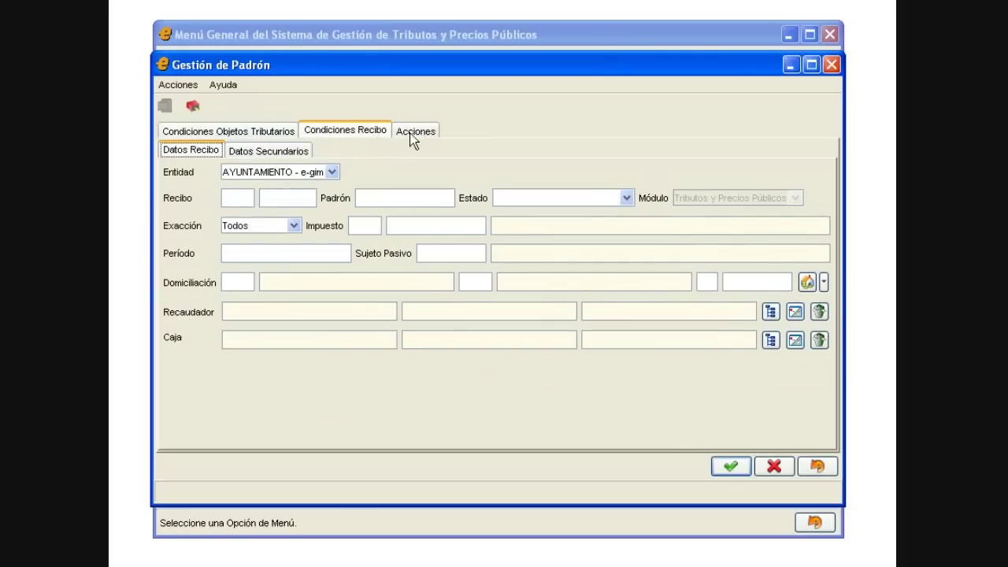
{"action": "left_click", "coordinate": [412, 134]}
{"action": "left_click", "coordinate": [444, 200]}
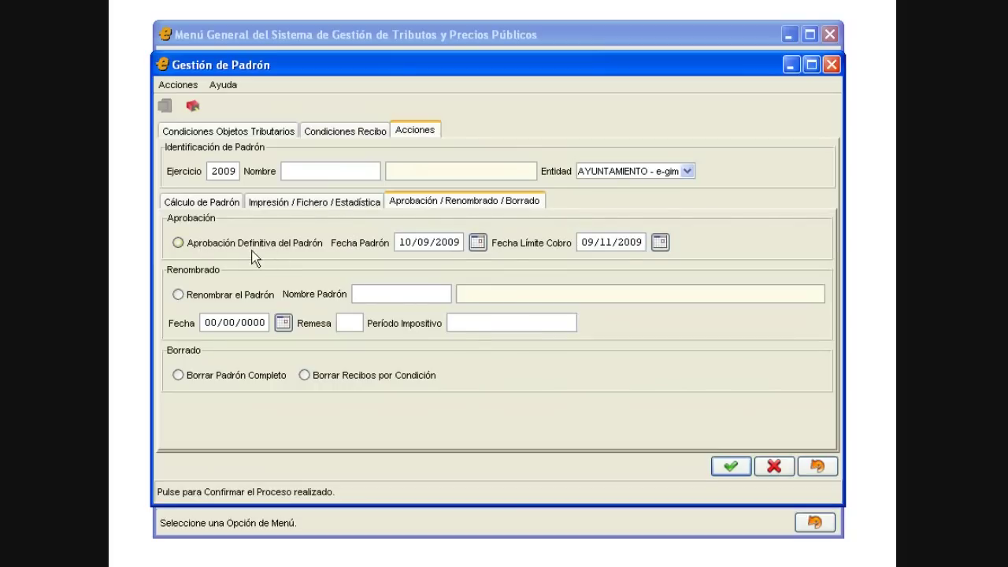
Step: Try receipt printing with the Normal type and roll file sending, leaving both switched off
{"action": "left_click", "coordinate": [281, 204]}
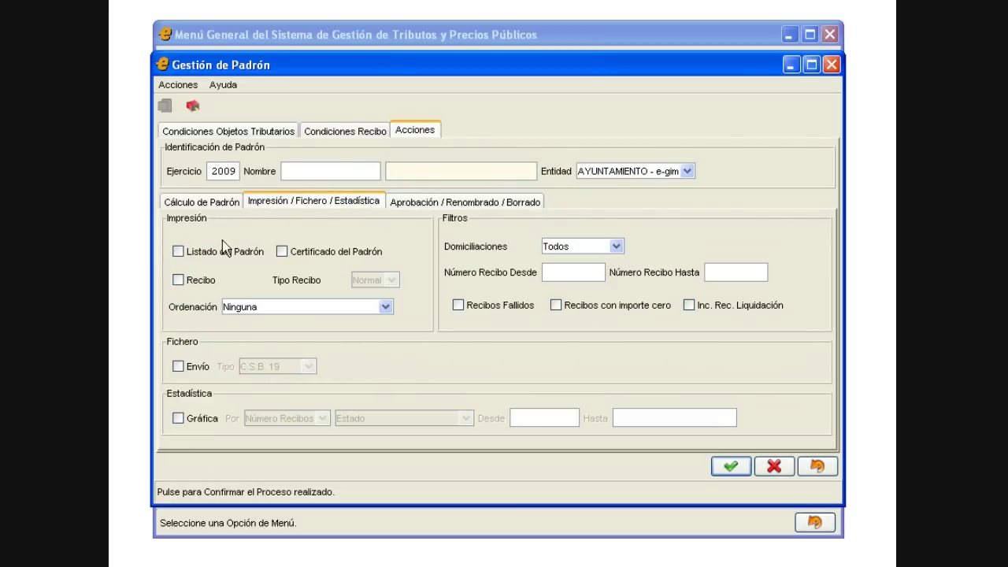
{"action": "left_click", "coordinate": [196, 281]}
{"action": "left_click", "coordinate": [391, 280]}
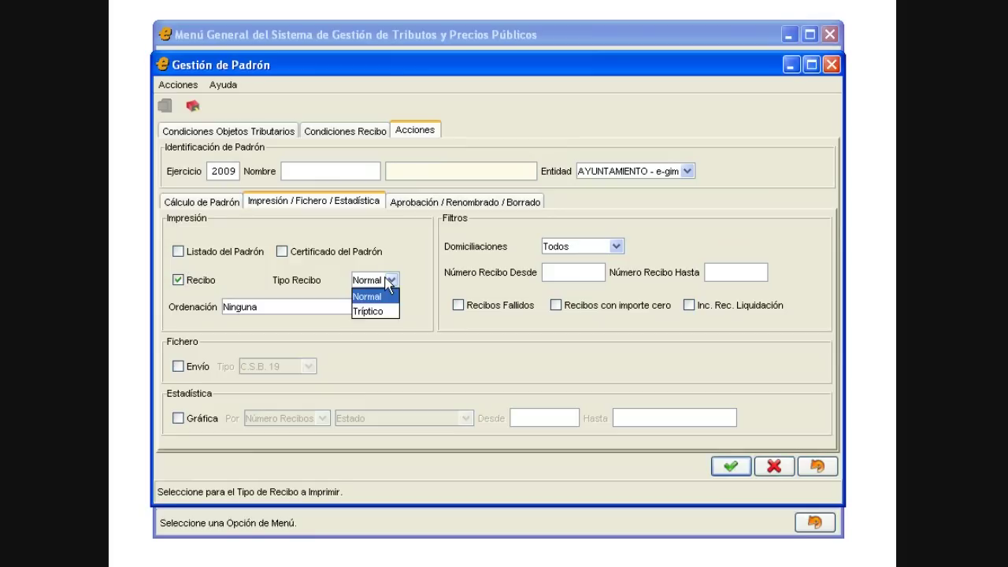
{"action": "left_click", "coordinate": [389, 282]}
{"action": "left_click", "coordinate": [206, 281]}
{"action": "left_click", "coordinate": [197, 367]}
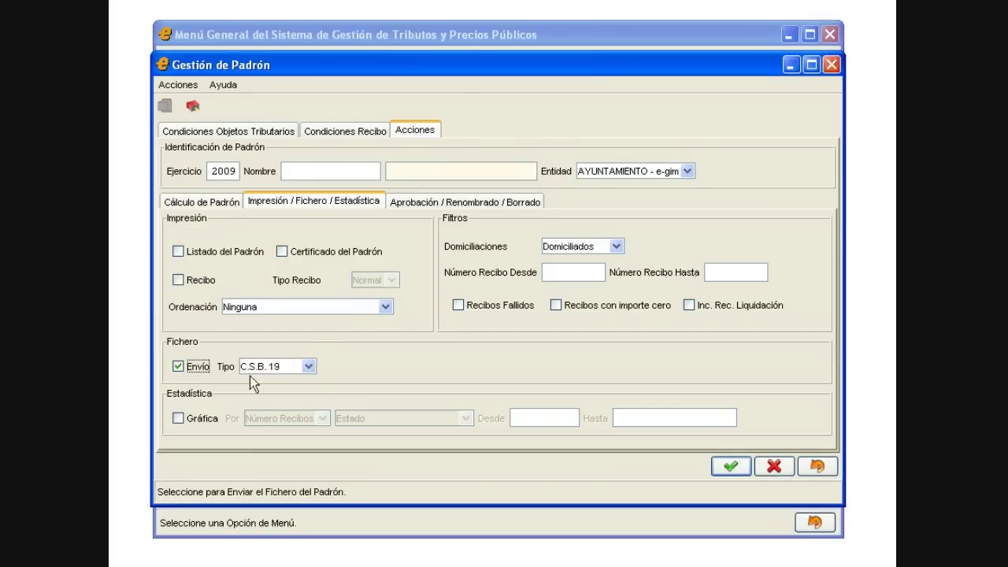
{"action": "left_click", "coordinate": [309, 368]}
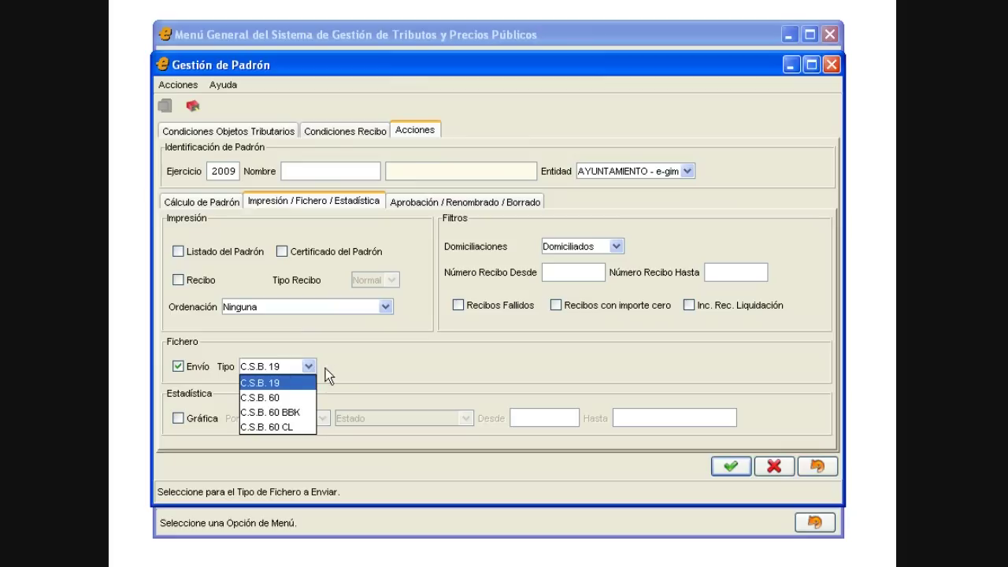
{"action": "left_click", "coordinate": [200, 368]}
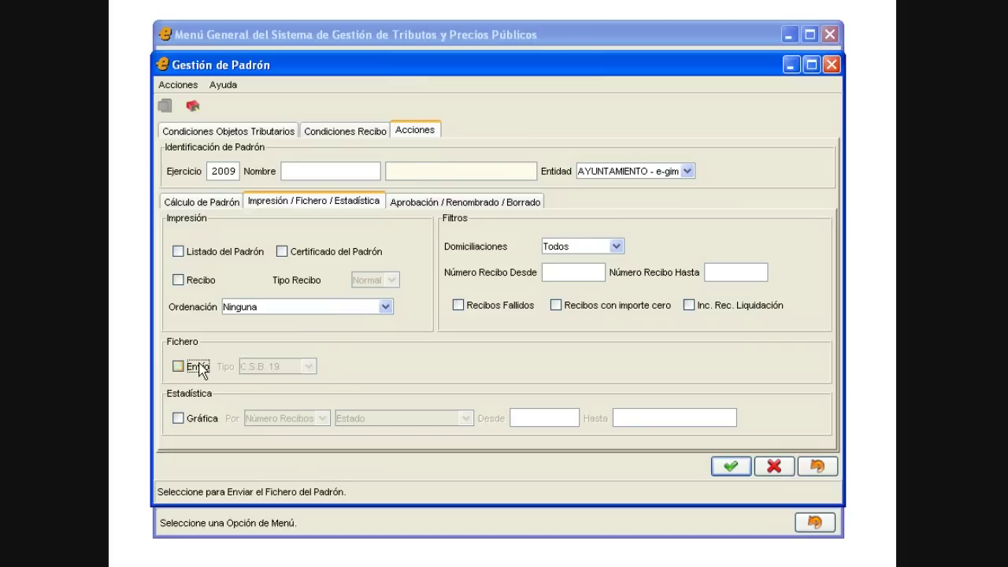
Step: Try the Número Recibos by Estado chart, switch it off, and show the Condiciones Recibo page
{"action": "left_click", "coordinate": [203, 419]}
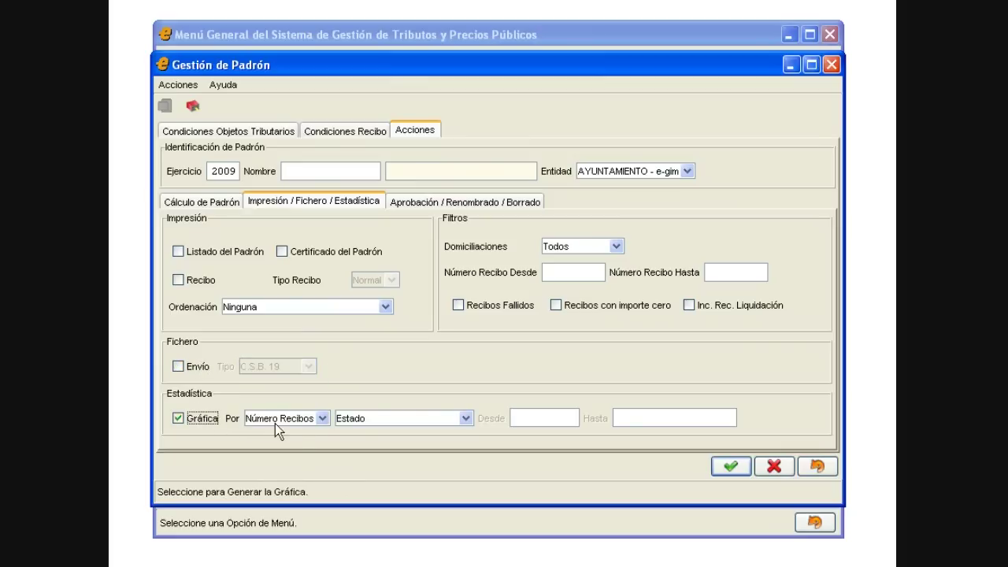
{"action": "left_click", "coordinate": [322, 421]}
{"action": "left_click", "coordinate": [321, 422]}
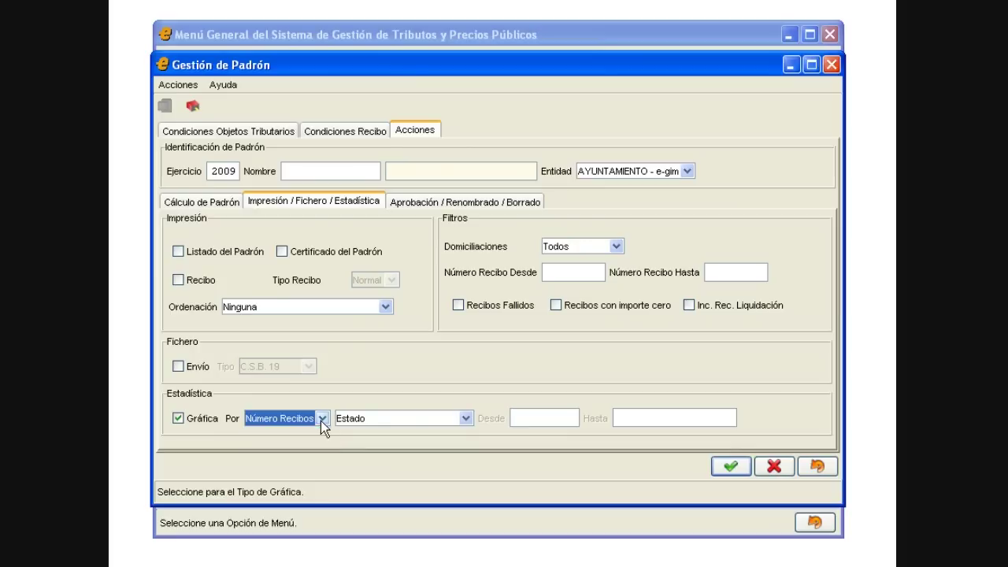
{"action": "left_click", "coordinate": [431, 419]}
{"action": "left_click", "coordinate": [432, 420]}
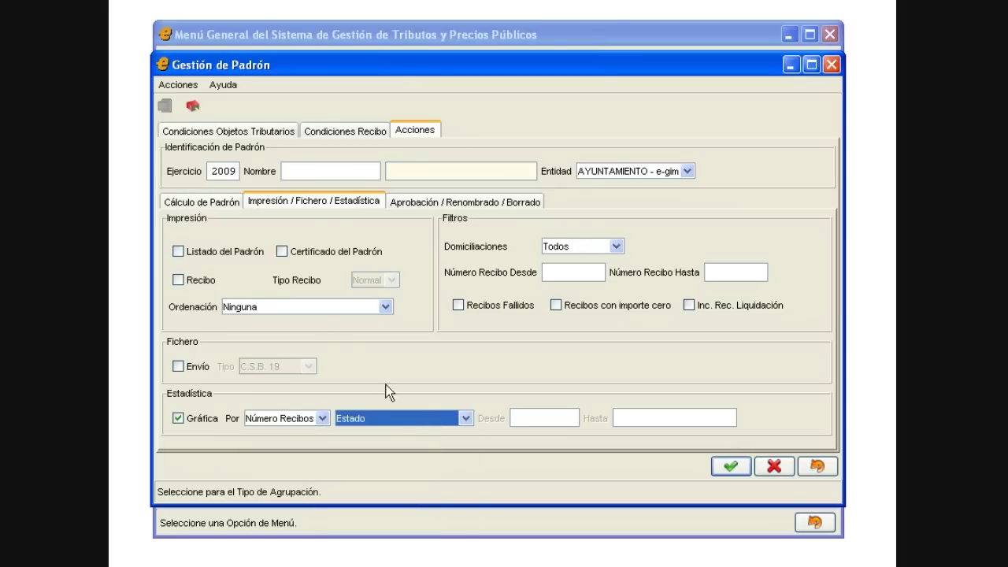
{"action": "left_click", "coordinate": [196, 417]}
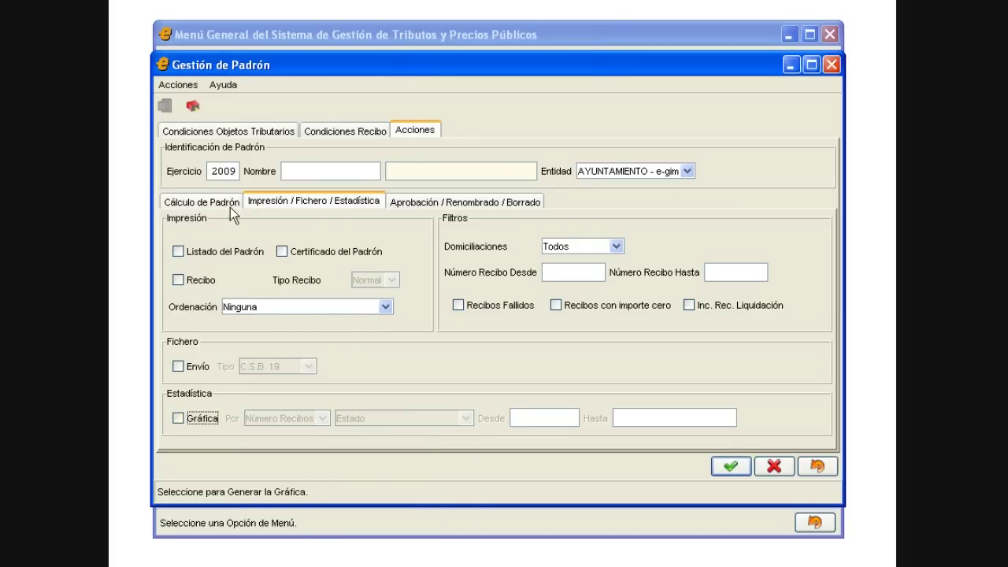
{"action": "left_click", "coordinate": [226, 132]}
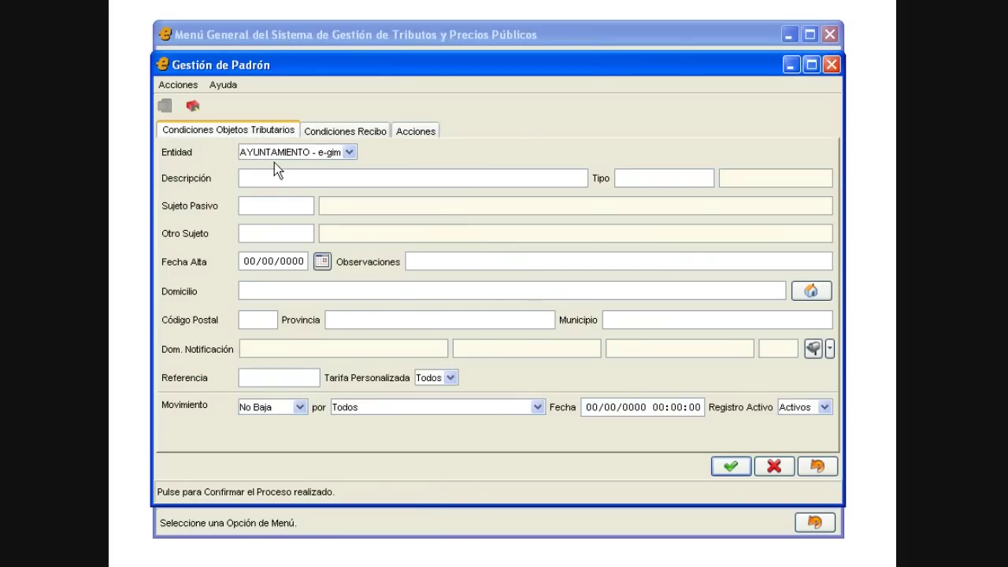
{"action": "left_click", "coordinate": [370, 131]}
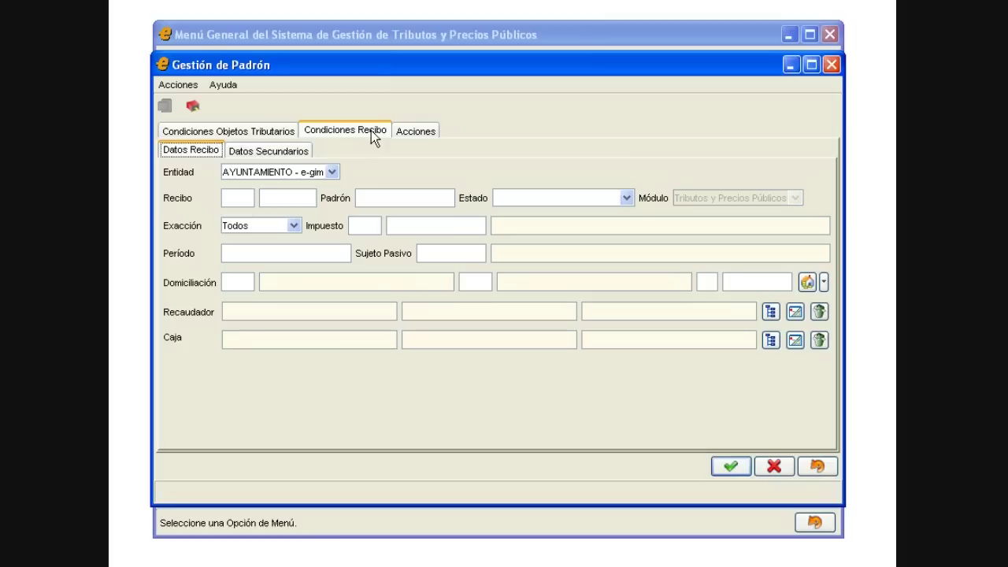
Step: Create a new roll named MERCAD02009 under the Acciones tab
{"action": "left_click", "coordinate": [399, 132]}
{"action": "left_click", "coordinate": [363, 163]}
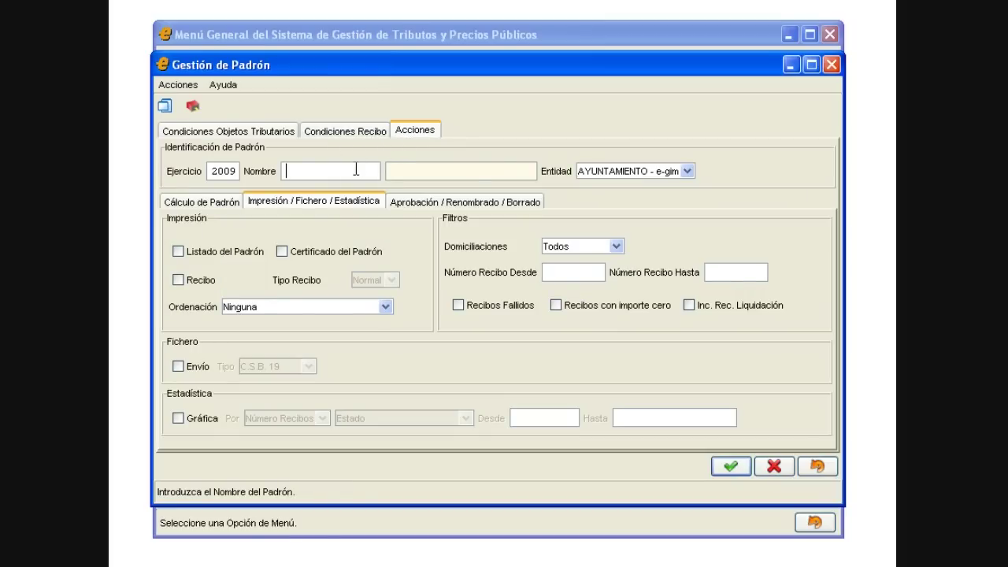
{"action": "type", "text": "MERCADO2009"}
{"action": "key", "text": "Tab"}
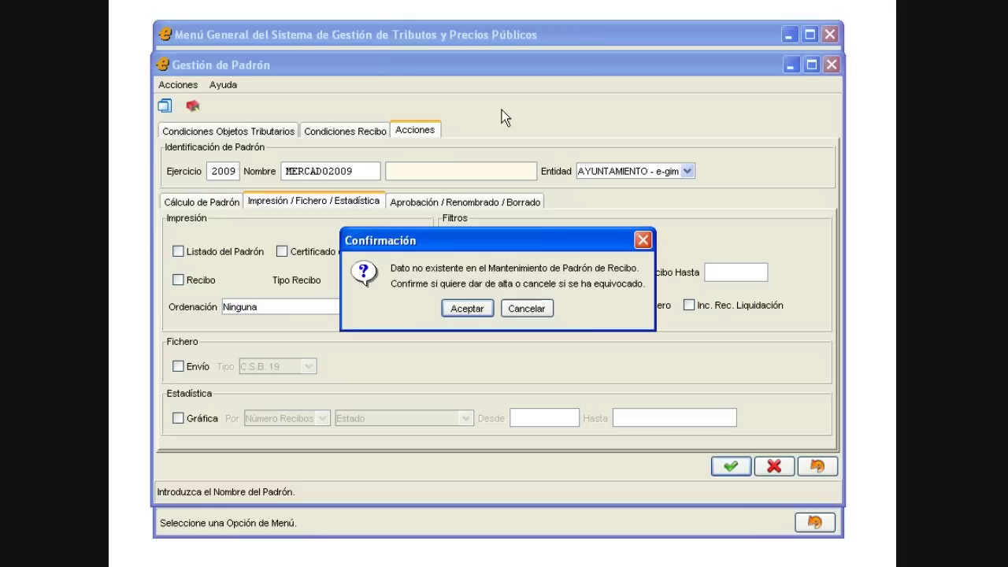
{"action": "key", "text": "Return"}
Step: Describe the roll as 'TASA POR MERCADILLO', link it to tax 2009 MERCADILLO, and save
{"action": "type", "text": "TASA "}
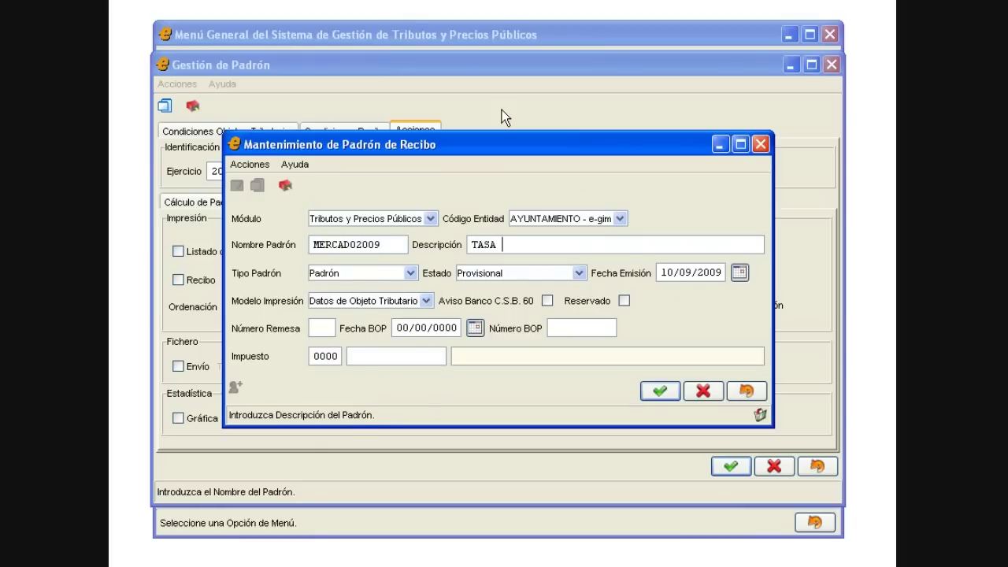
{"action": "type", "text": "POR MERCADILLO"}
{"action": "key", "text": "Tab"}
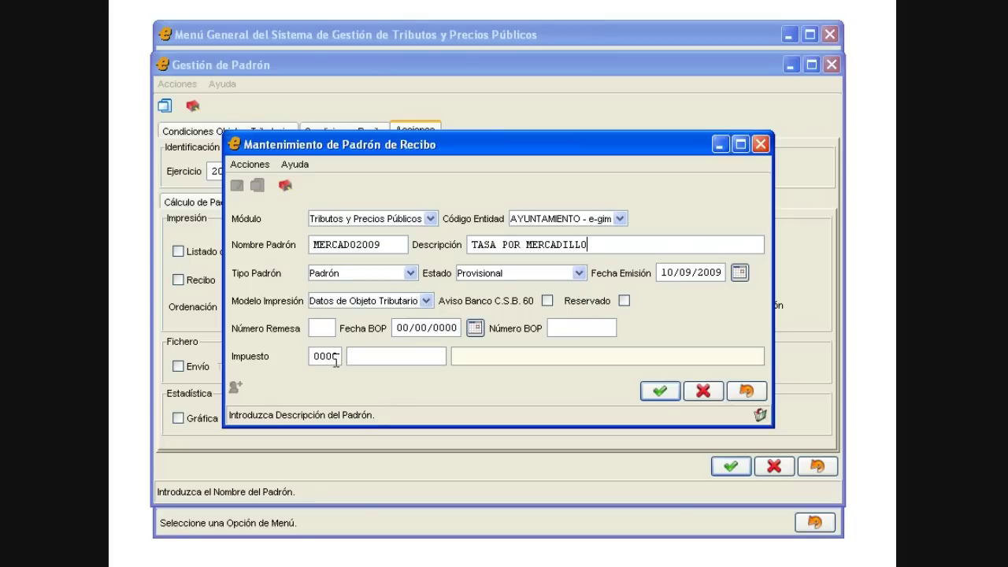
{"action": "type", "text": "2009"}
{"action": "key", "text": "Tab"}
{"action": "type", "text": "MERCADILLO"}
{"action": "key", "text": "Tab"}
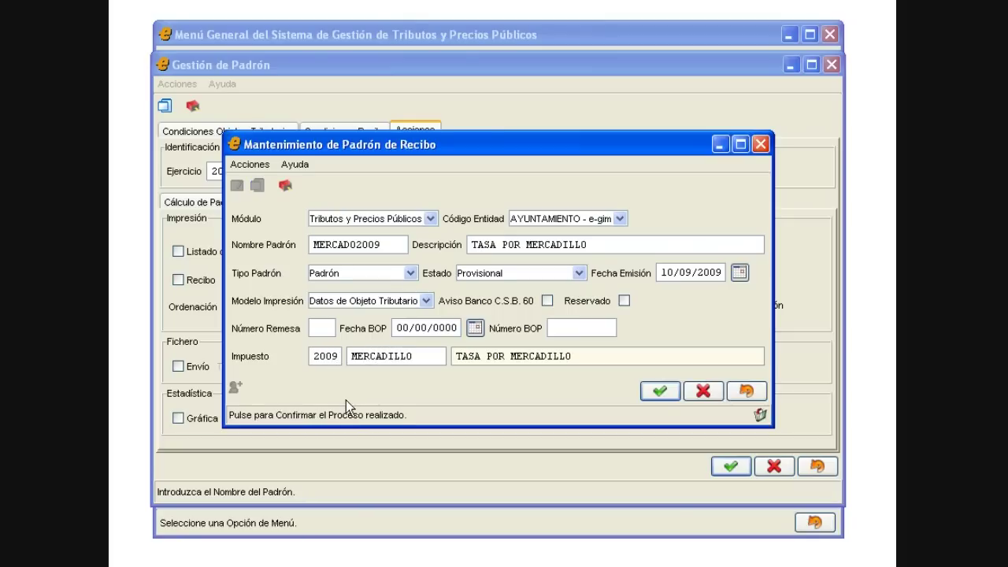
{"action": "left_click", "coordinate": [658, 391]}
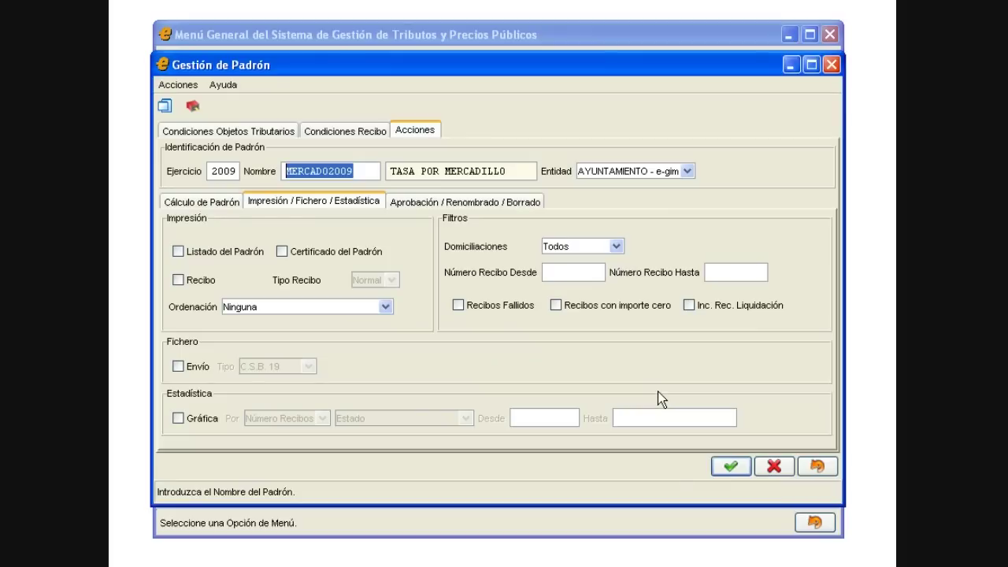
Step: Enable roll calculation for period 2009, computing concept amounts and generating zero-amount receipts
{"action": "left_click", "coordinate": [220, 198]}
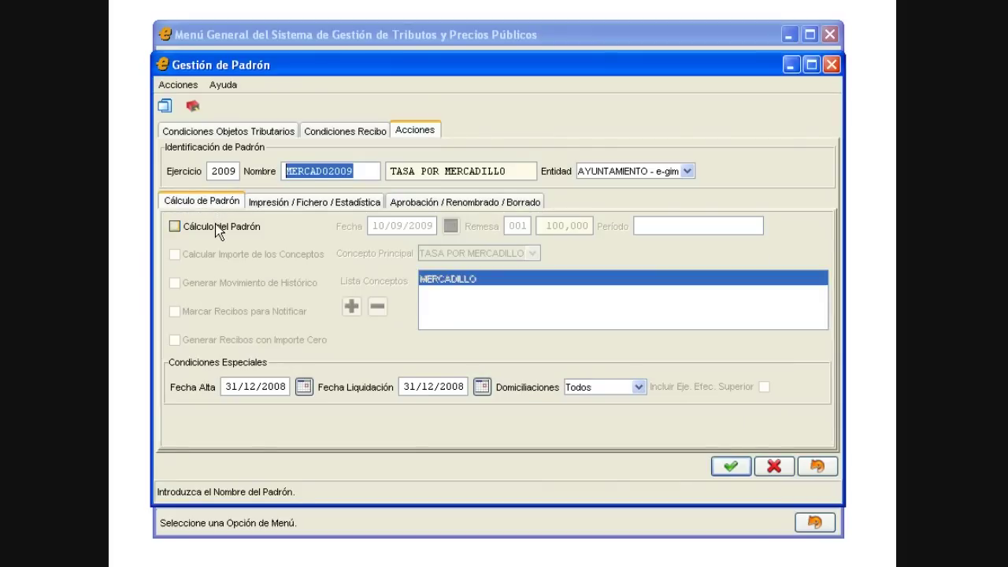
{"action": "left_click", "coordinate": [220, 228]}
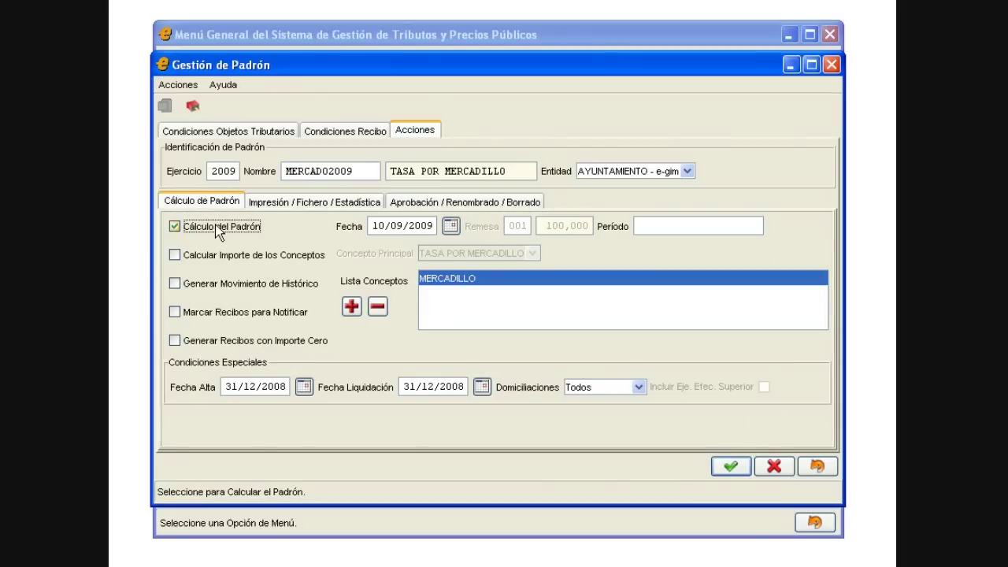
{"action": "left_click", "coordinate": [685, 232]}
{"action": "type", "text": "2009"}
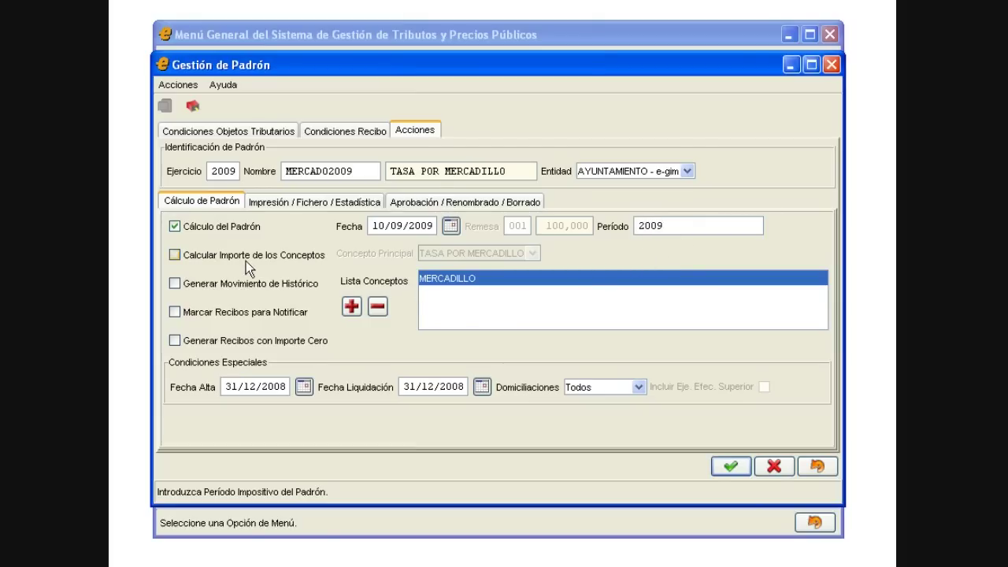
{"action": "left_click", "coordinate": [204, 258]}
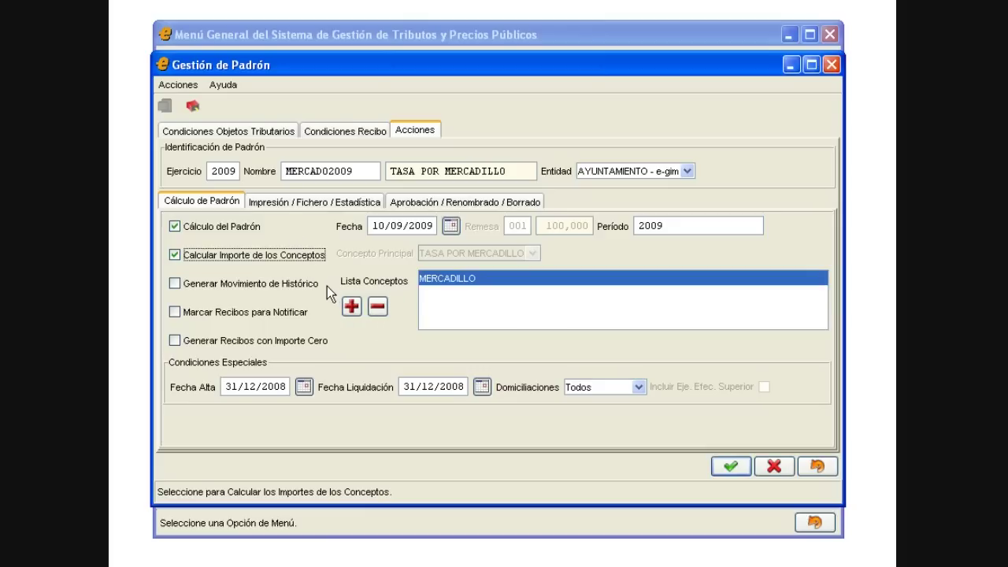
{"action": "left_click", "coordinate": [196, 341]}
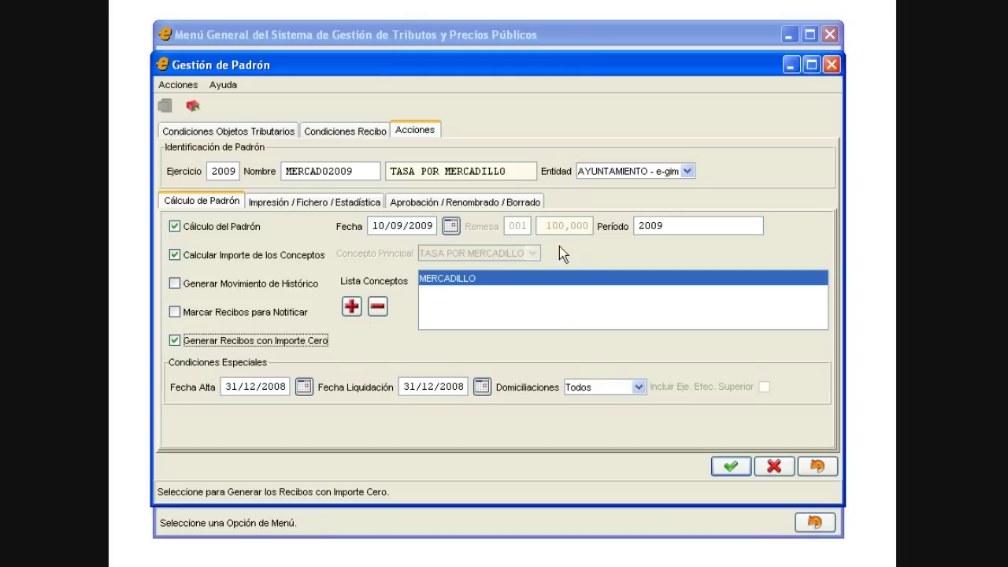
{"action": "left_click", "coordinate": [290, 130]}
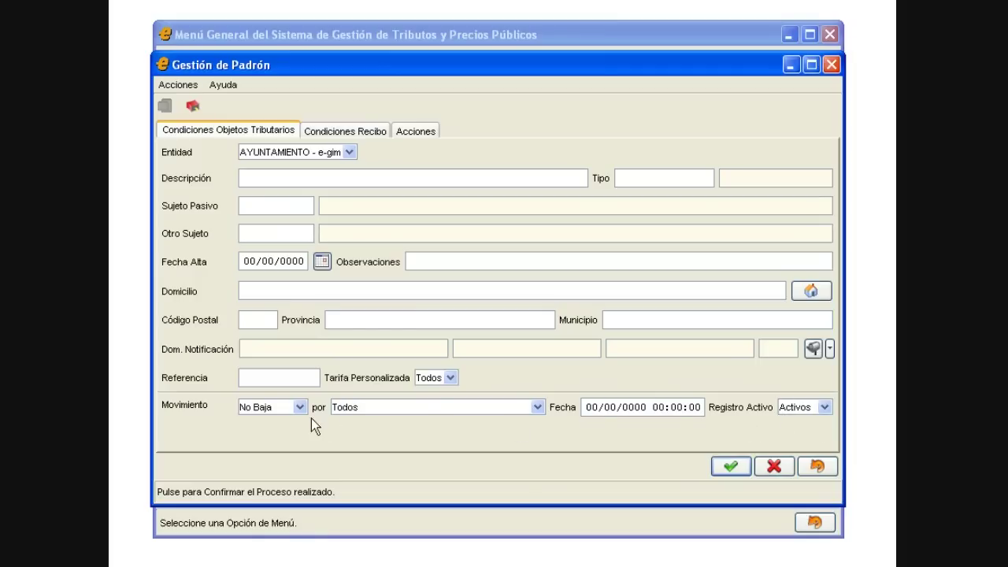
Step: Check then uncheck Listado and Certificado del Padrón printing, leaving both off
{"action": "left_click", "coordinate": [416, 131]}
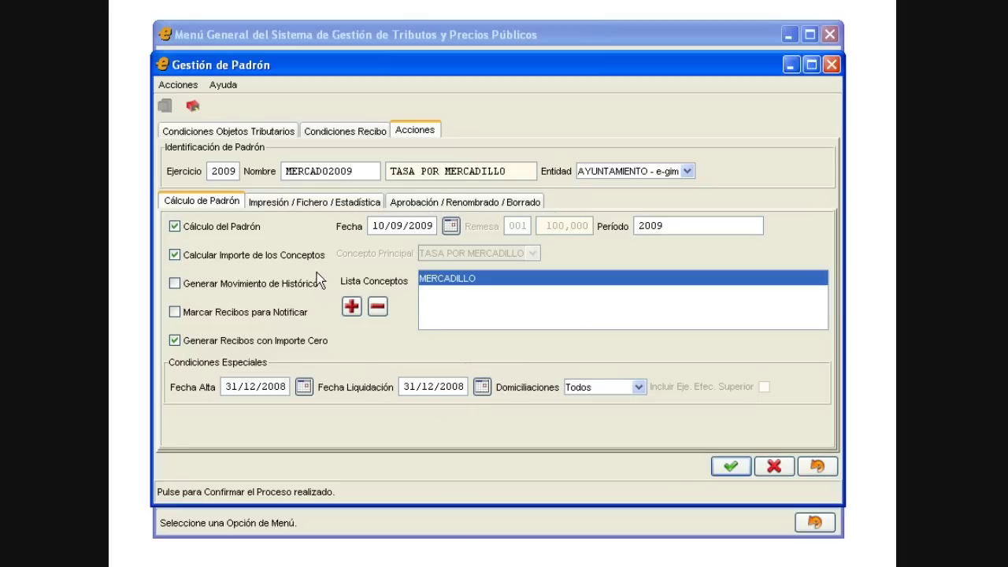
{"action": "left_click", "coordinate": [309, 203]}
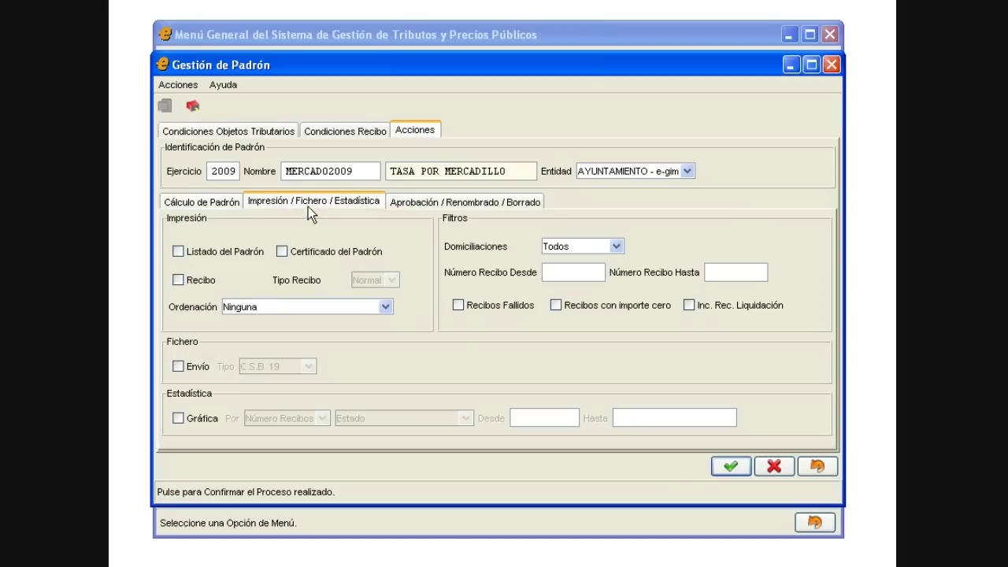
{"action": "left_click", "coordinate": [241, 251]}
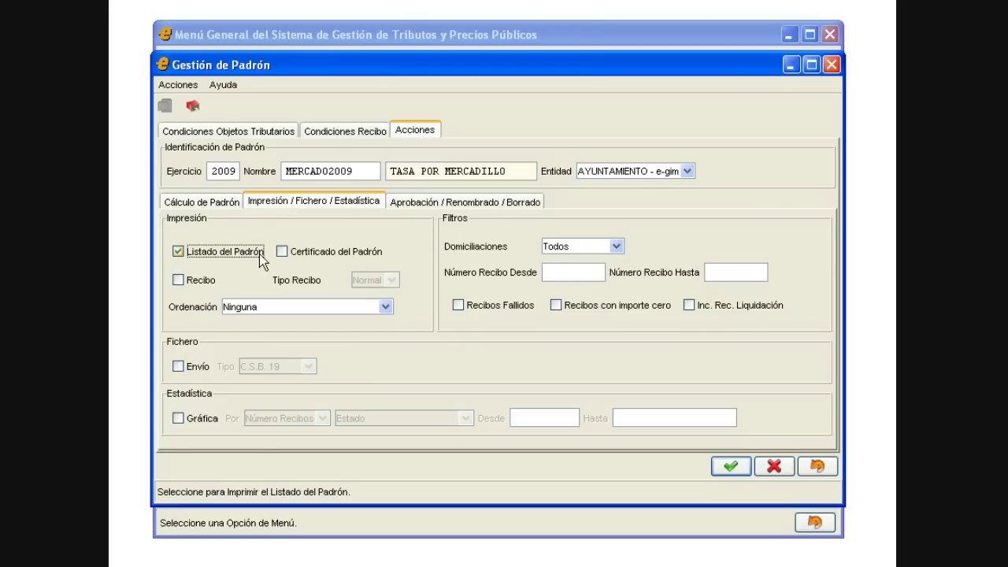
{"action": "left_click", "coordinate": [301, 255]}
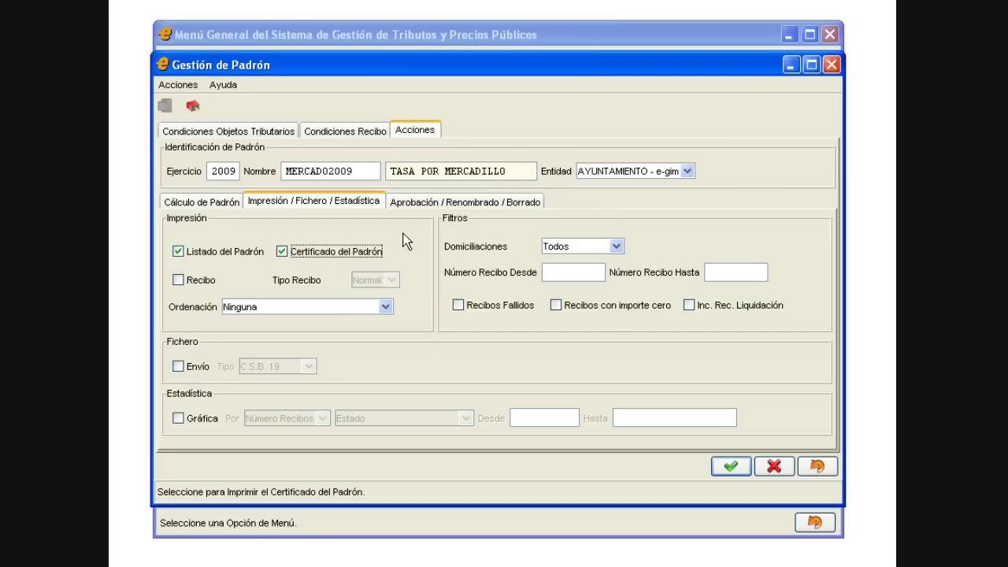
{"action": "left_click", "coordinate": [346, 251]}
{"action": "left_click", "coordinate": [261, 251]}
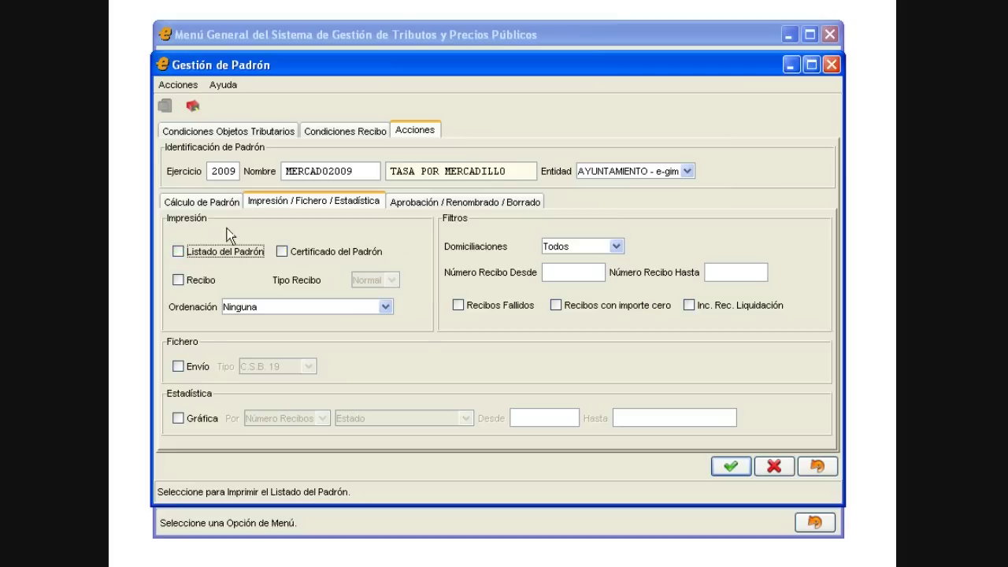
{"action": "left_click", "coordinate": [211, 202]}
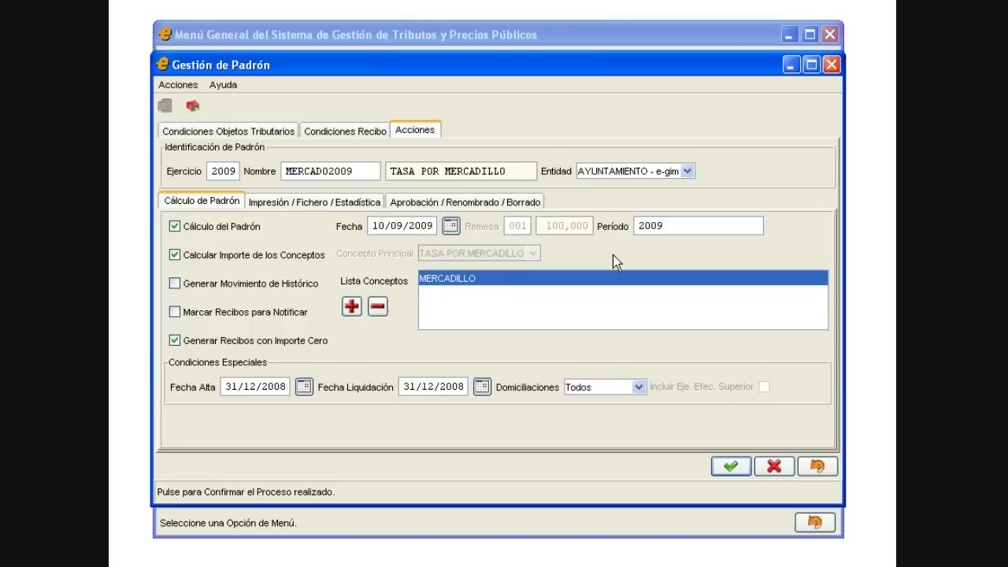
{"action": "left_click", "coordinate": [478, 204]}
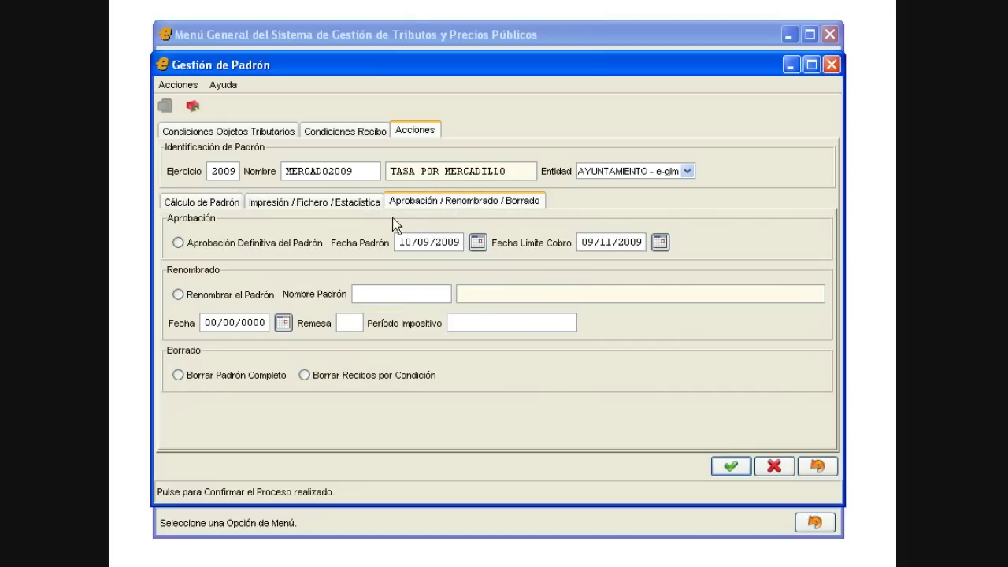
{"action": "left_click", "coordinate": [187, 251]}
{"action": "left_click", "coordinate": [184, 246]}
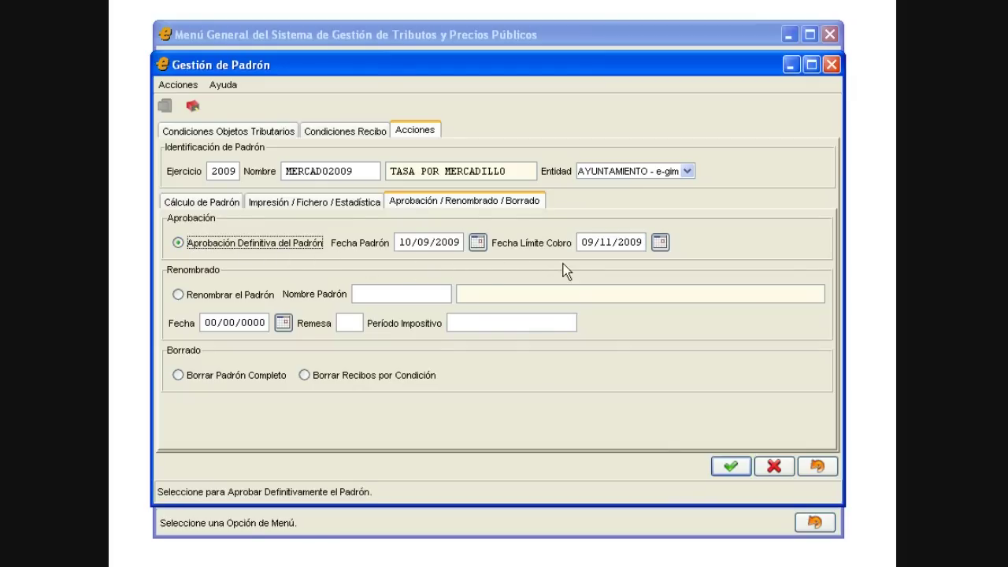
{"action": "left_click_drag", "start_coordinate": [583, 243], "coordinate": [629, 243]}
{"action": "left_click", "coordinate": [626, 242]}
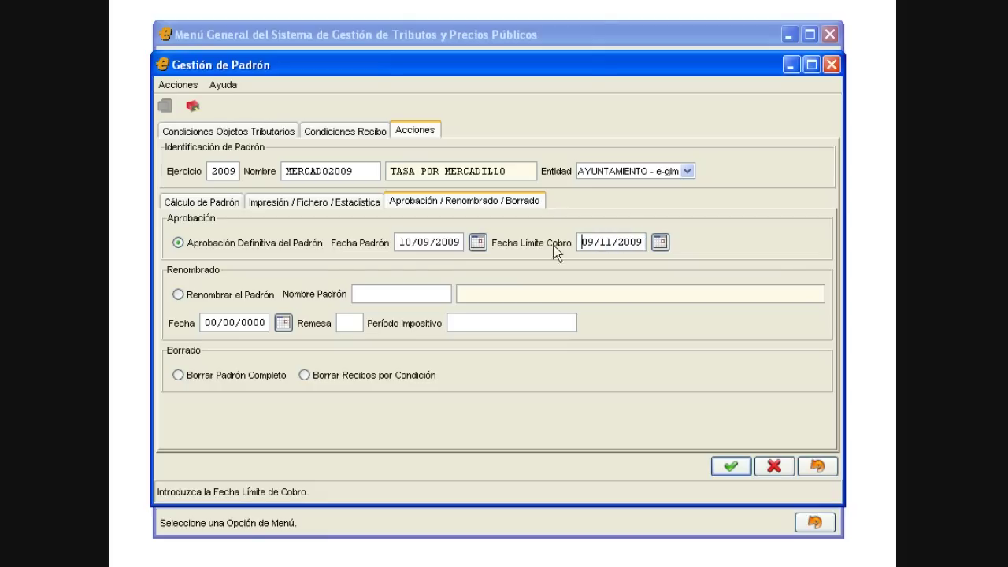
{"action": "left_click", "coordinate": [260, 244]}
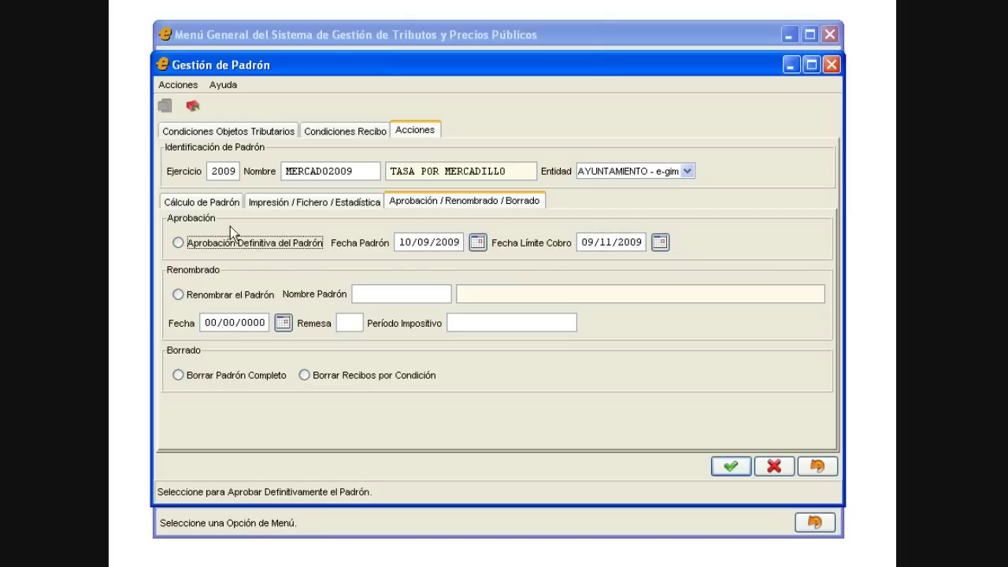
{"action": "left_click", "coordinate": [219, 203]}
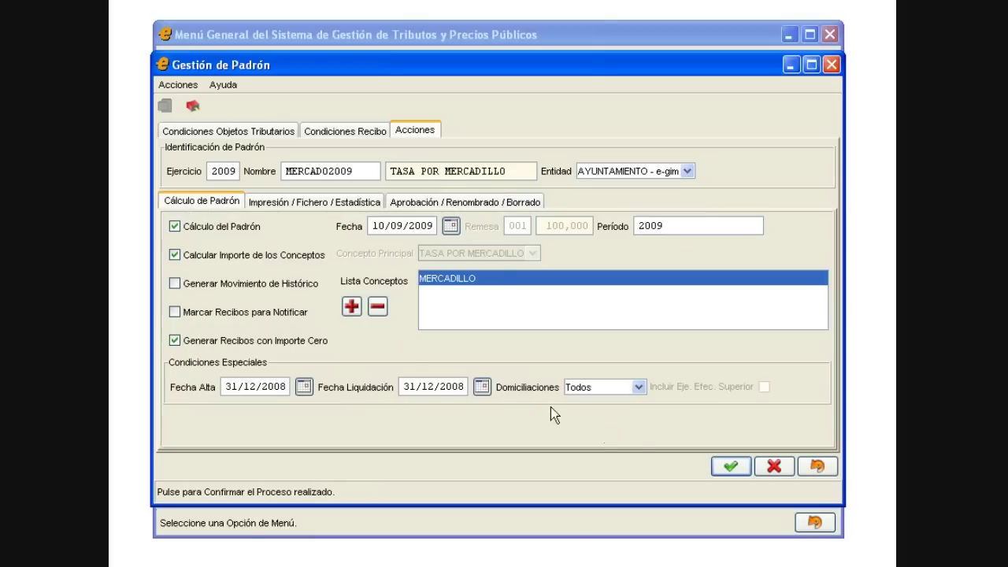